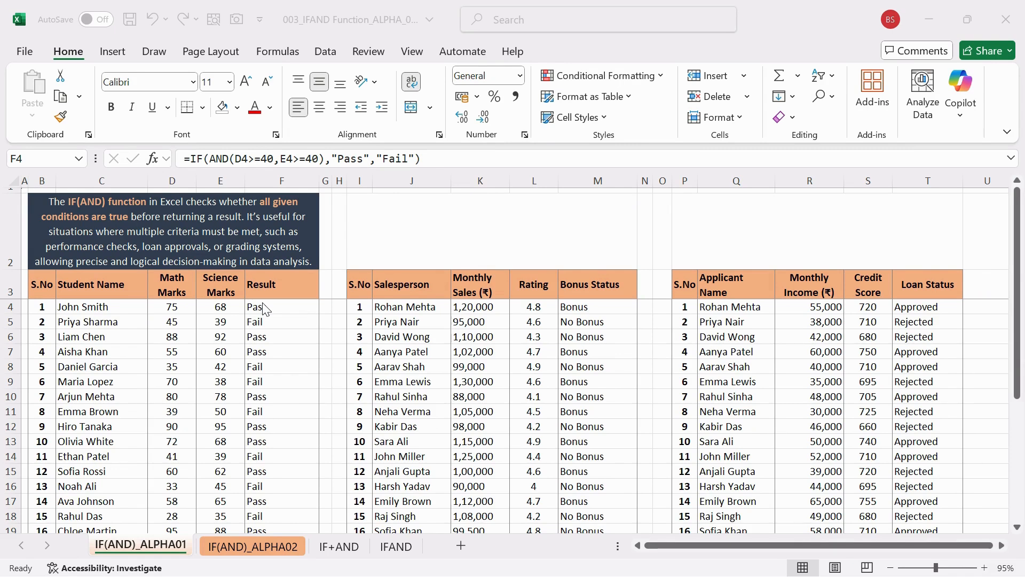
Step: Examine the AND formula in cell D3 of the IF+AND sheet against the Math and Science marks it tests
click(266, 308)
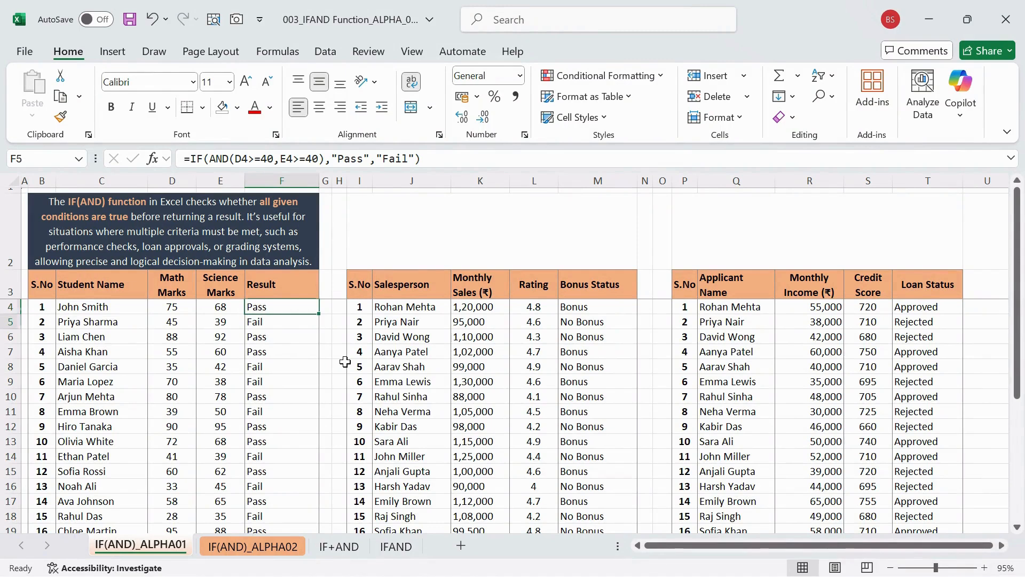
click(344, 545)
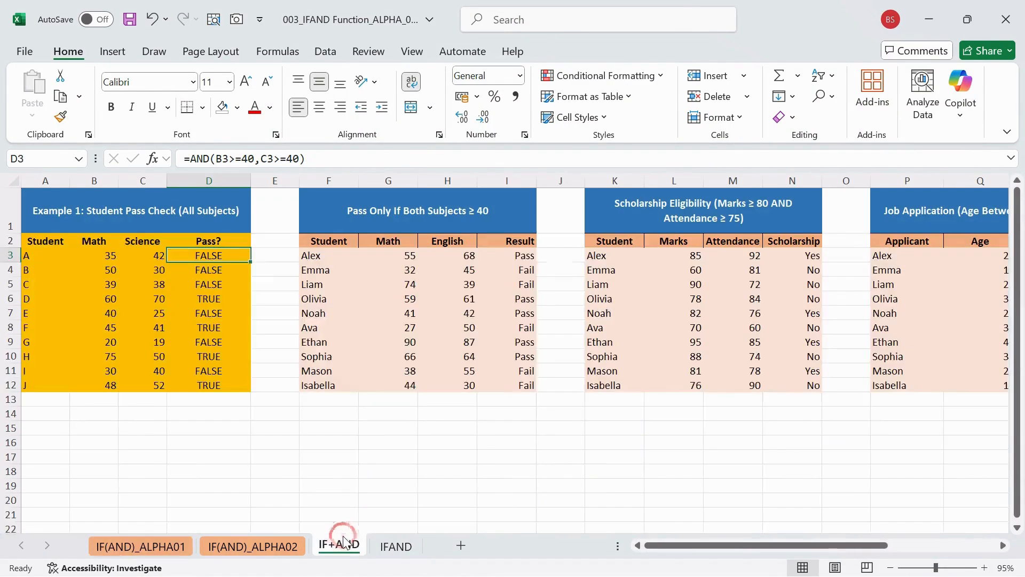
drag(88, 236, 154, 385)
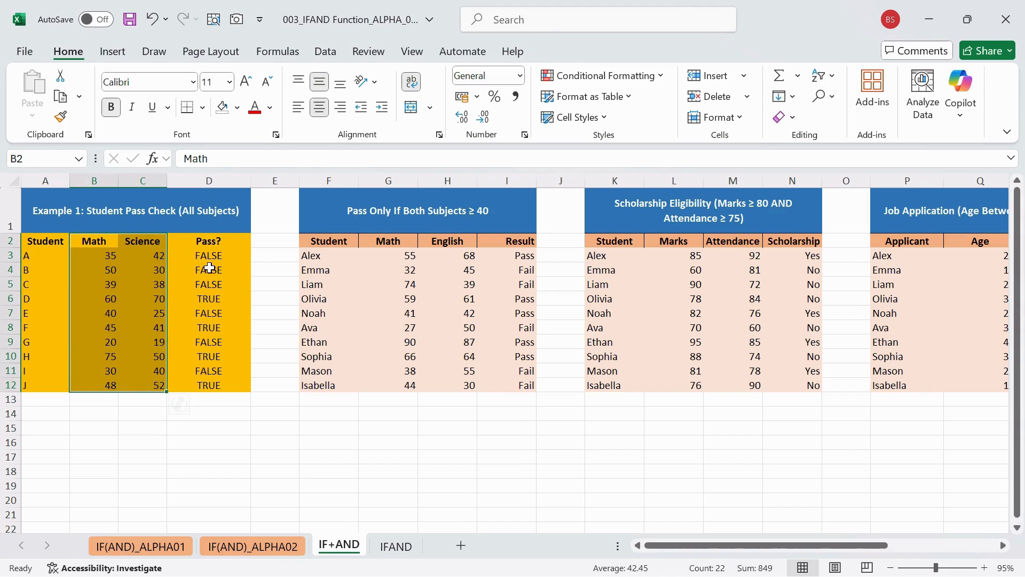
click(208, 256)
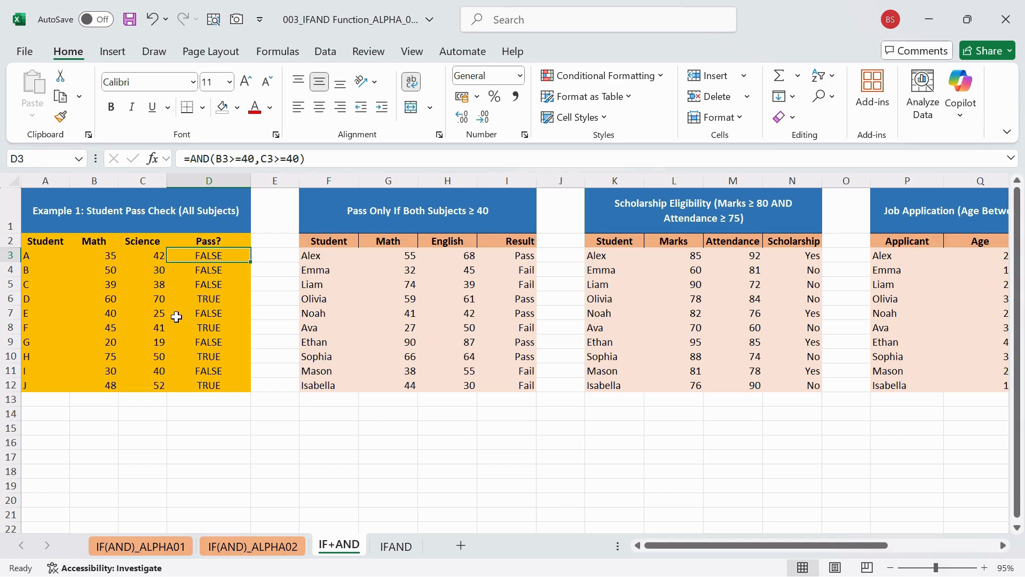
click(267, 159)
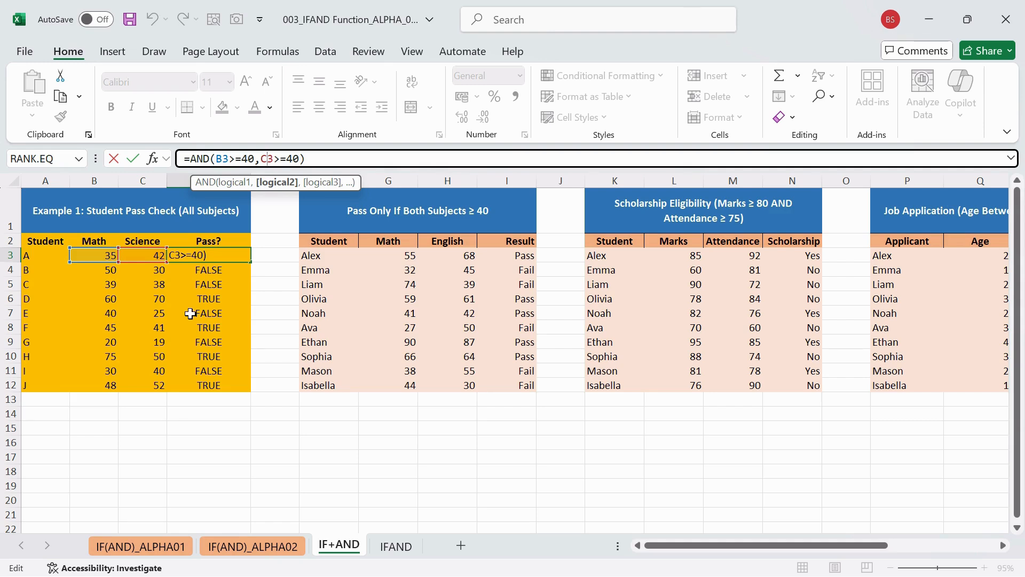
key(Return)
key(Up)
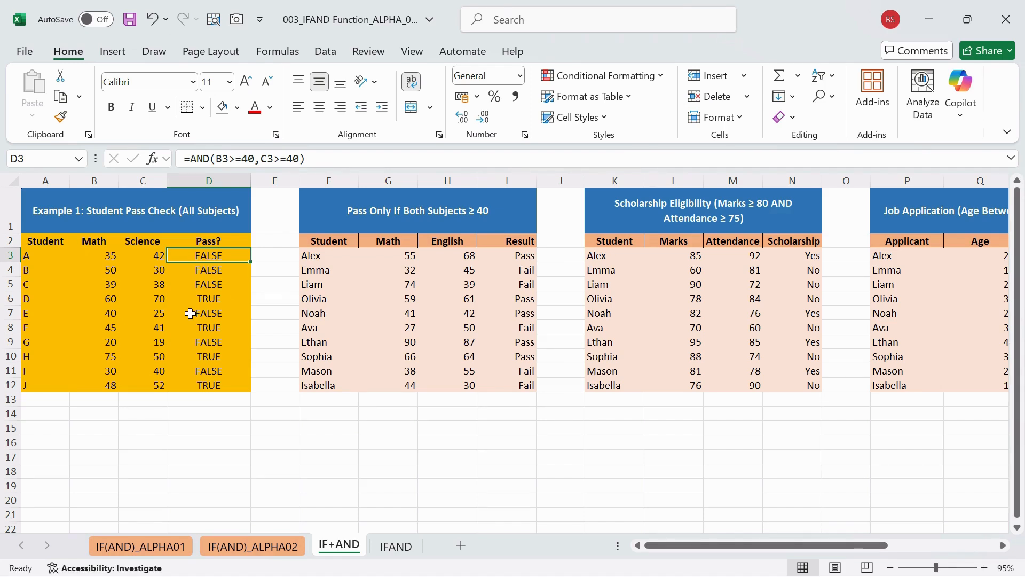
Step: Try a Math mark of 30 for student D in cell B6, undo it, and review the Pass? column
click(190, 302)
drag(106, 302, 206, 300)
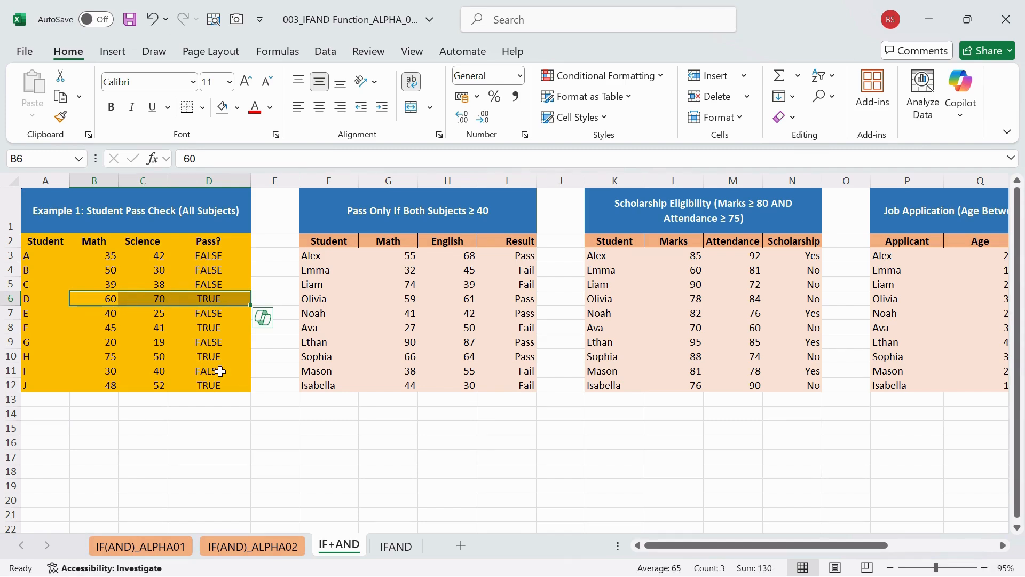
key(Left)
key(Right)
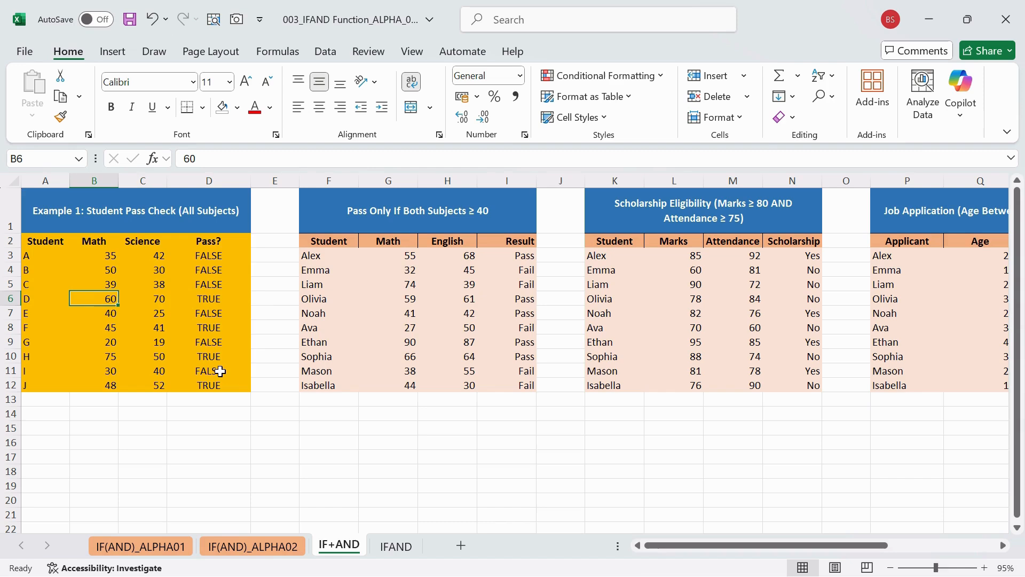
text(30)
key(Return)
key(Up)
key(ctrl+z)
drag(206, 270, 206, 356)
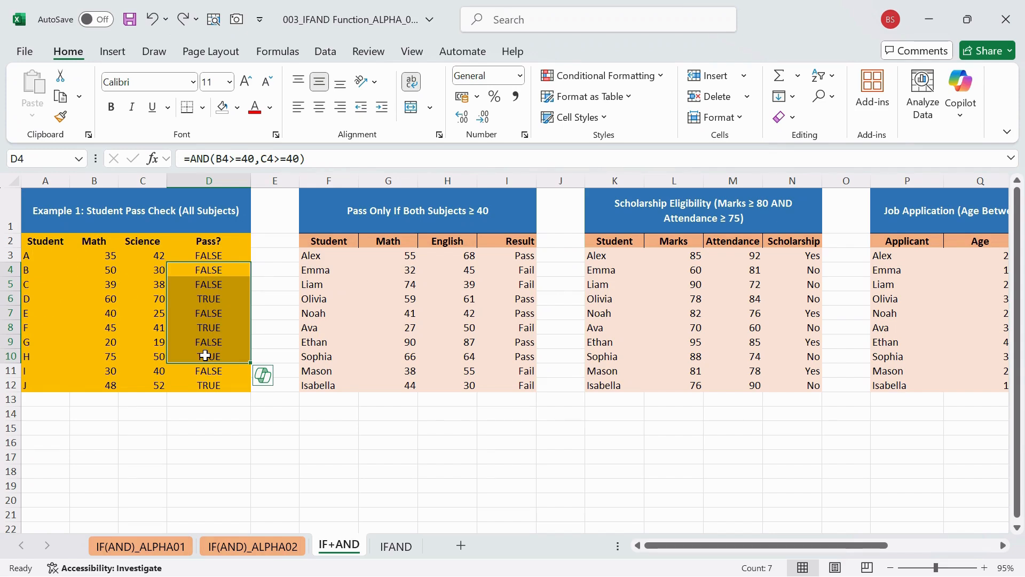
click(204, 299)
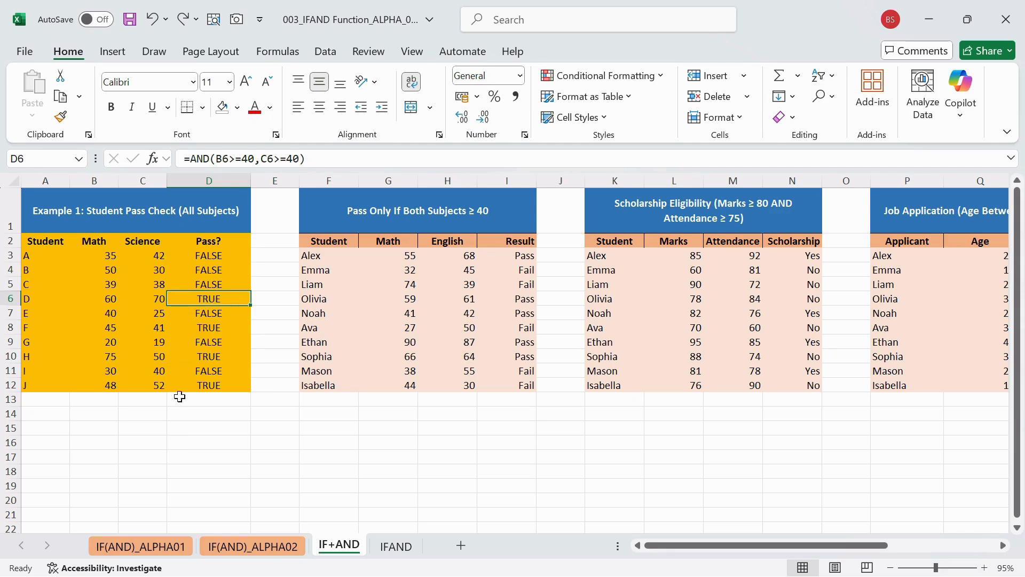
Step: Read the Pass and Fail criteria below the student marks table on the IF(AND)_ALPHA01 sheet
click(147, 545)
scroll(198, 418, down, 2)
scroll(197, 418, down, 3)
click(87, 427)
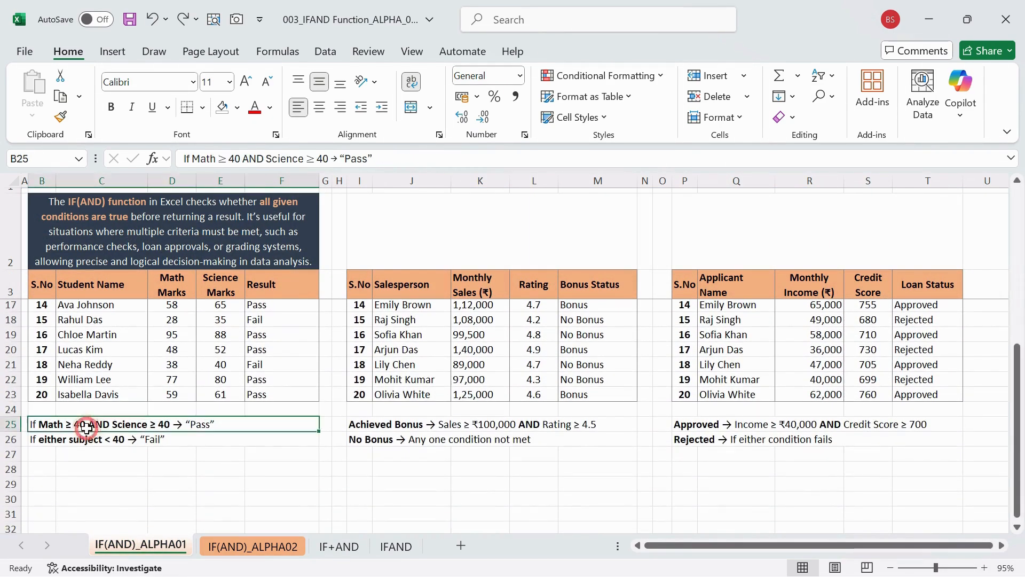
click(122, 438)
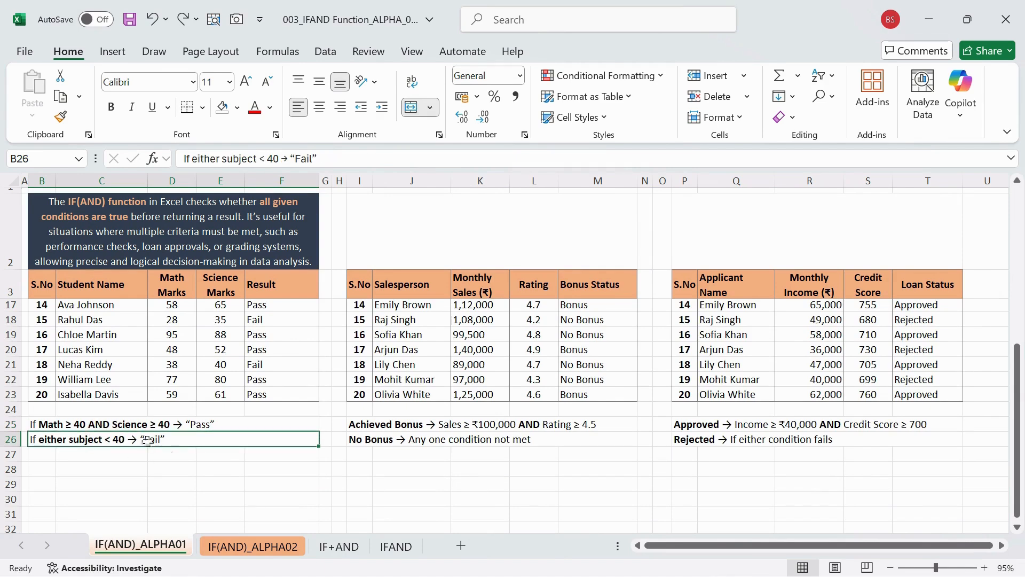
scroll(227, 459, up, 1)
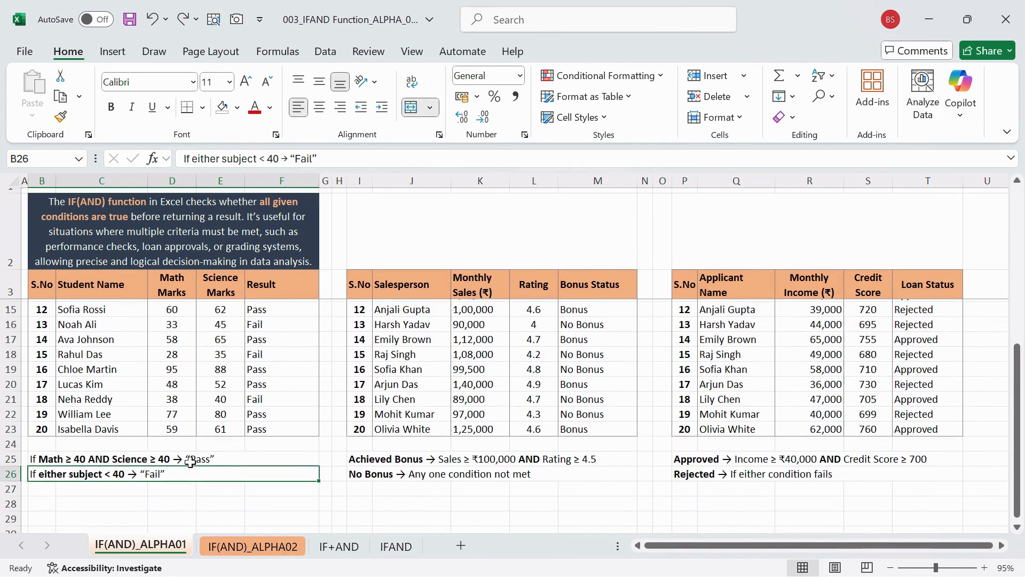
click(142, 460)
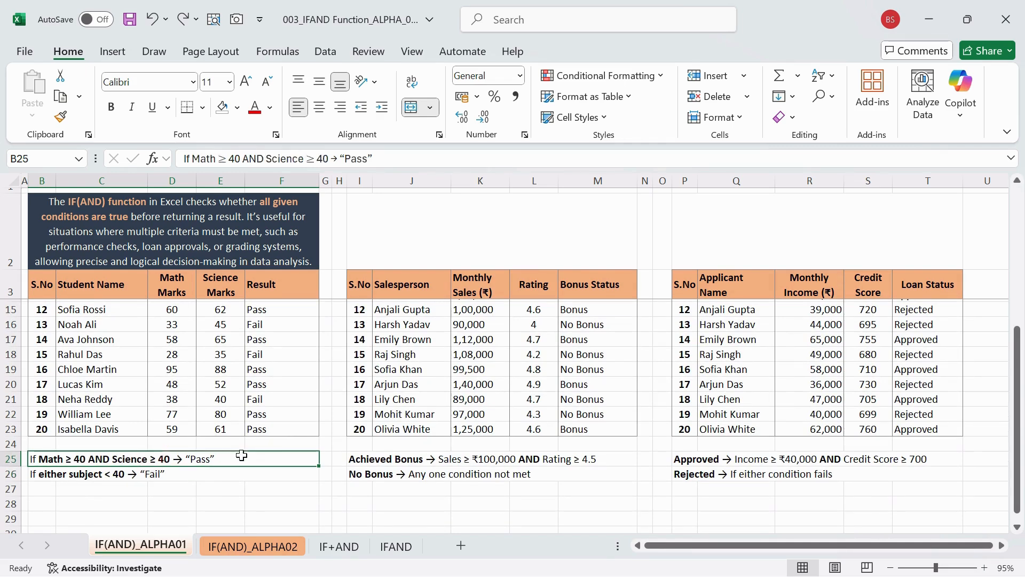
Step: Examine the IF(AND) formula in the first student's Result cell F4, highlighting its AND logical test
scroll(295, 342, up, 4)
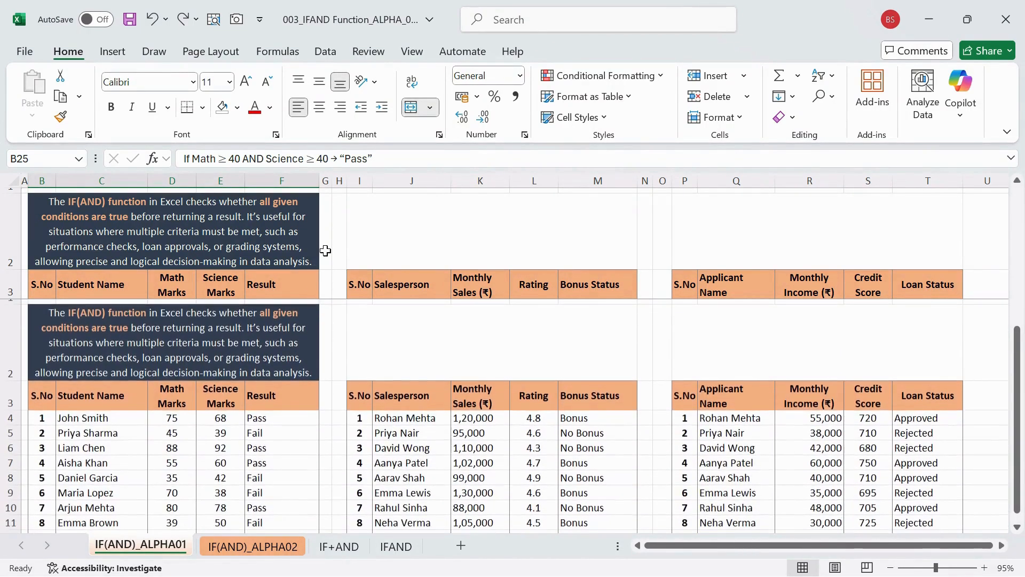
click(260, 308)
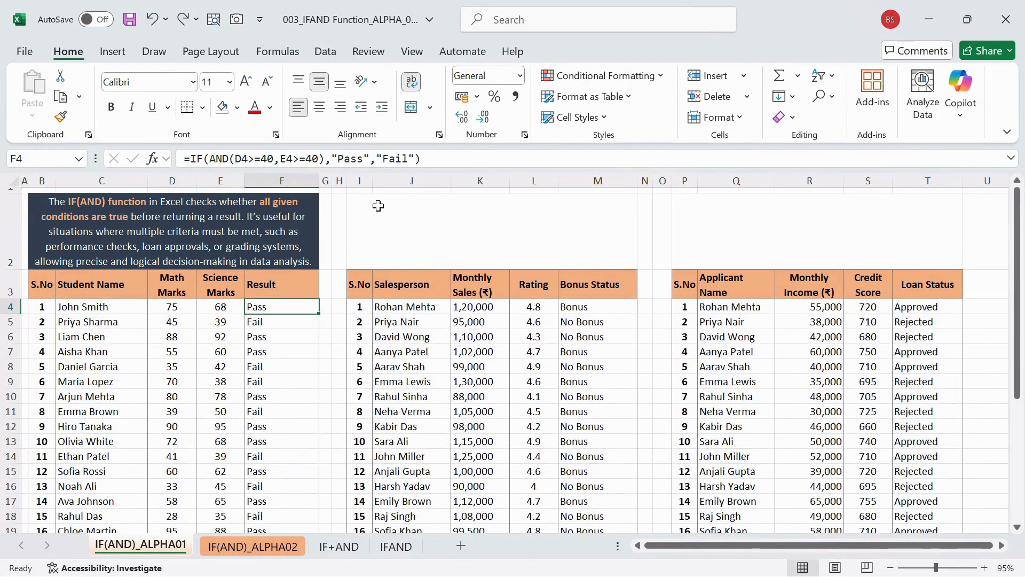
click(299, 160)
click(191, 158)
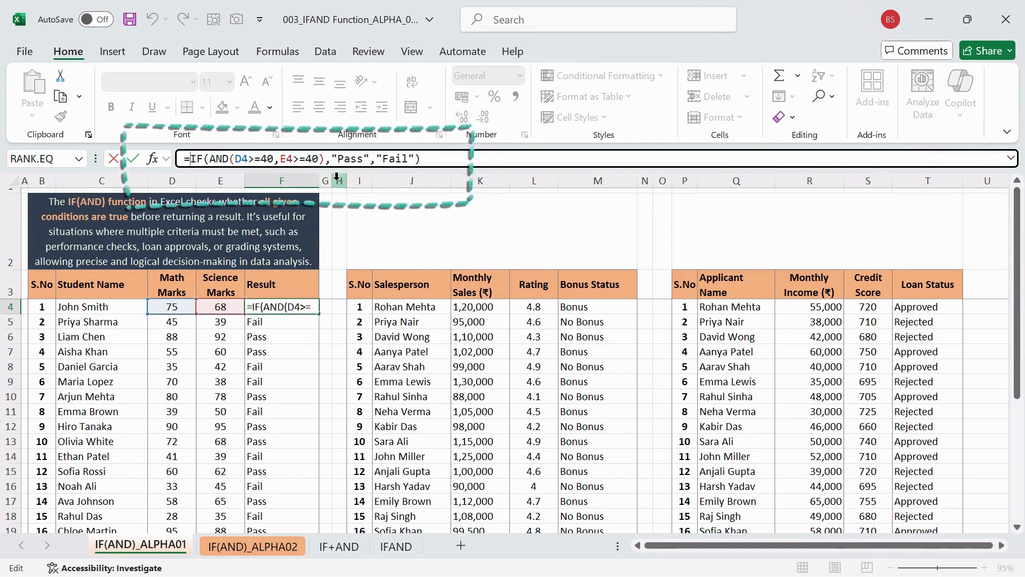
drag(209, 159, 280, 159)
key(shift+Left)
key(shift+Right)
key(shift+Right)
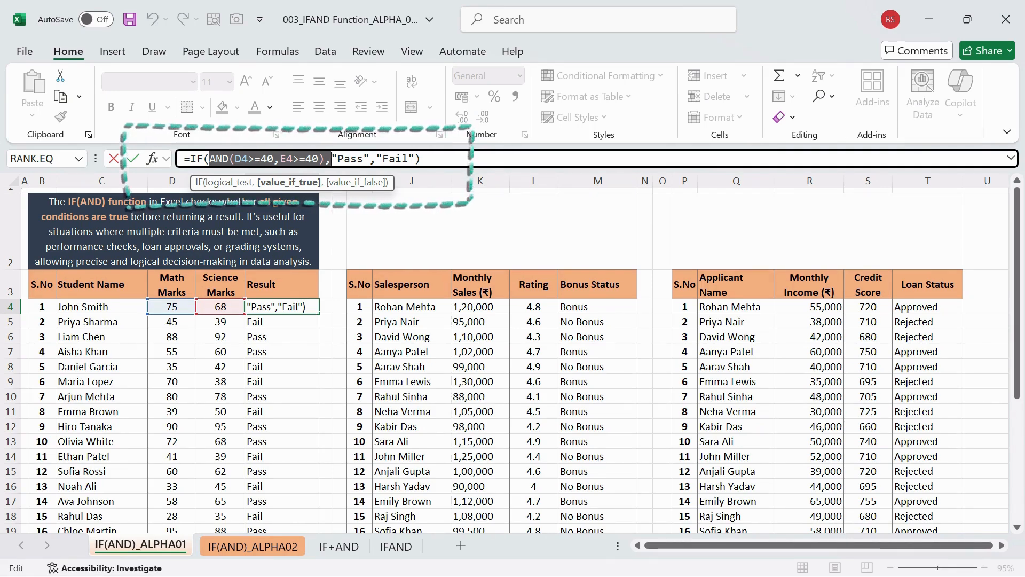
click(209, 158)
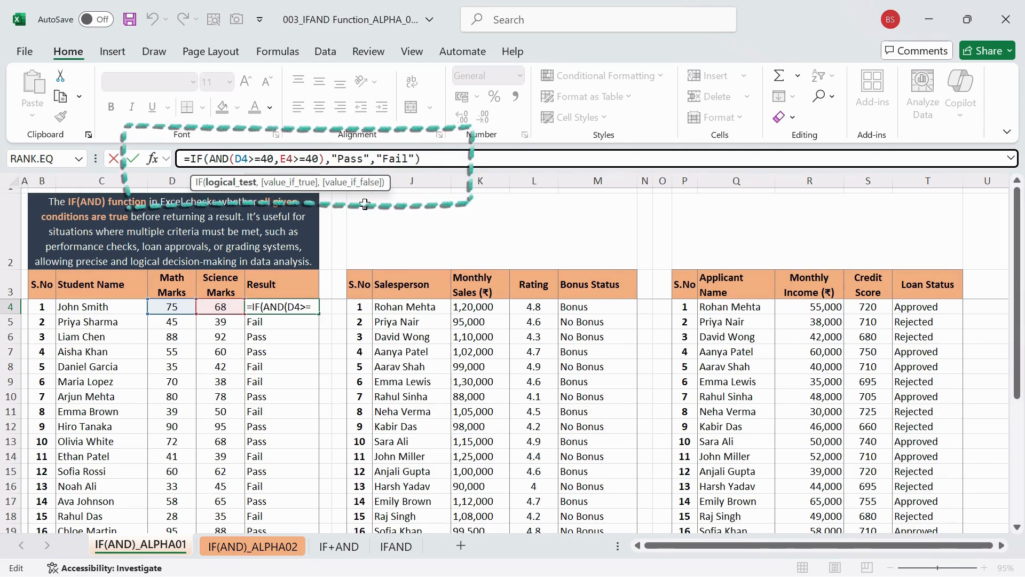
key(Return)
Step: Compare the Math and Science marks in row 8 with the Result formula in F8
key(Return)
key(Down)
key(Down)
key(Left)
key(Left)
key(Right)
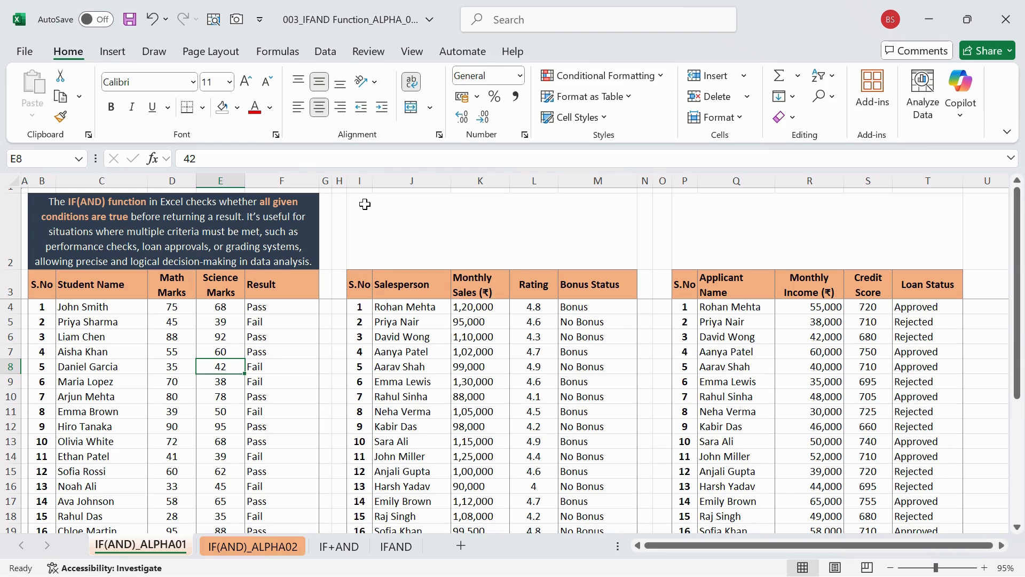
key(Left)
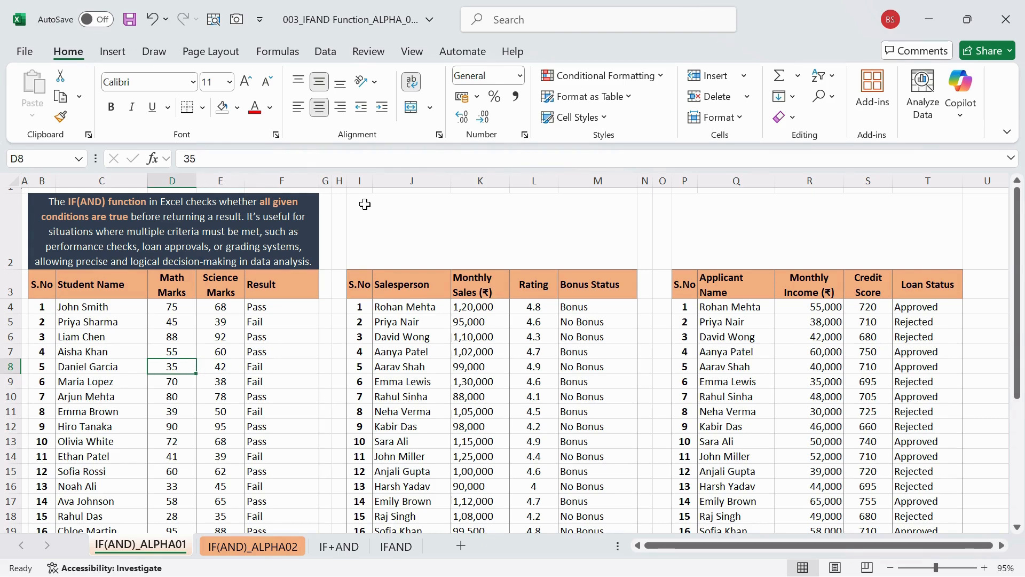
key(Right)
key(Right)
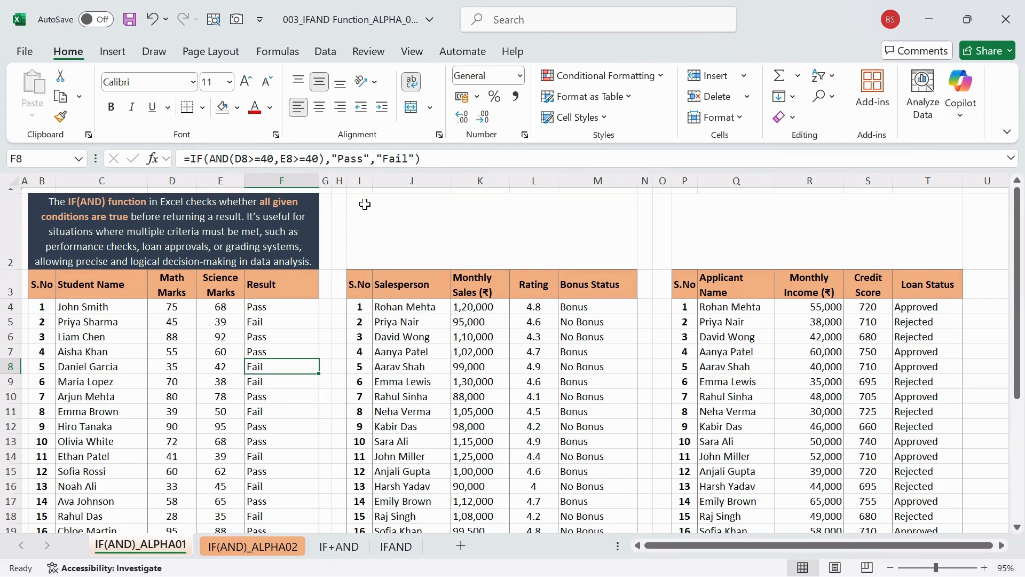
Step: Review the Result formulas in the neighbouring student rows, ending at cell F4
key(Down)
key(Down)
key(Up)
key(Up)
key(Up)
key(Up)
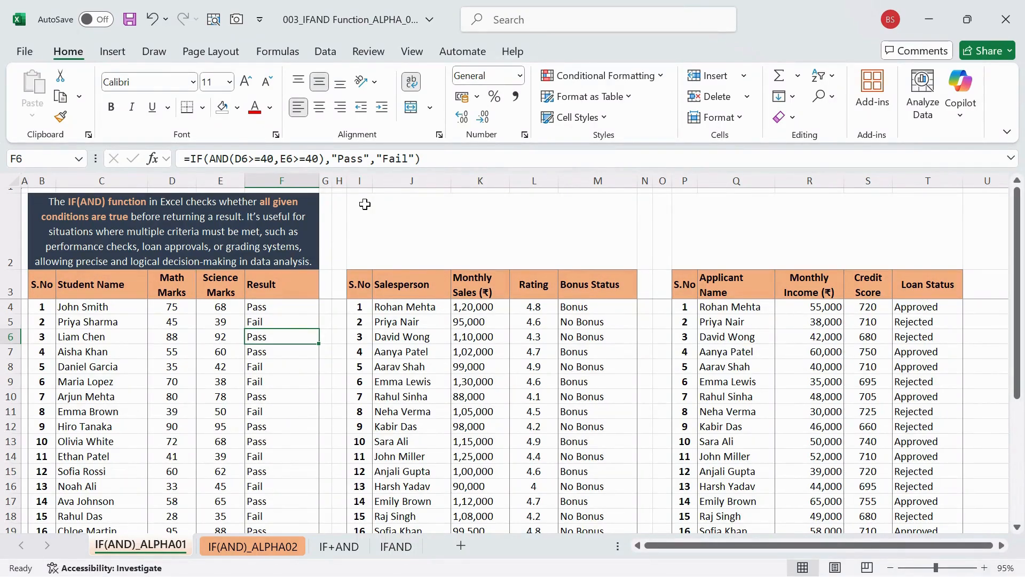
key(Up)
key(Up)
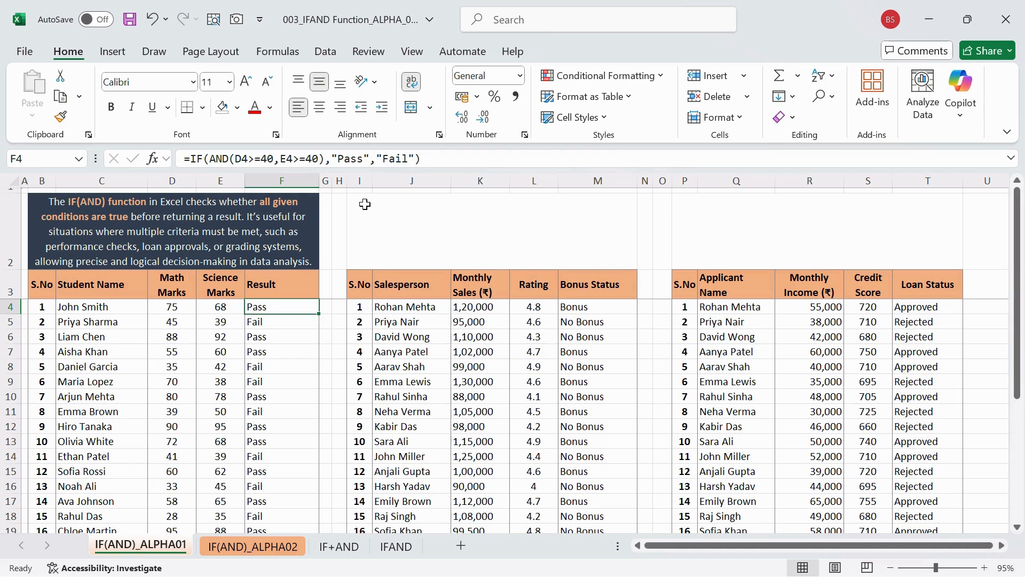
Step: Examine the Bonus Status formula in M4 alongside the Monthly Sales and Rating columns of the salesperson table
key(Right)
key(Right)
key(Right)
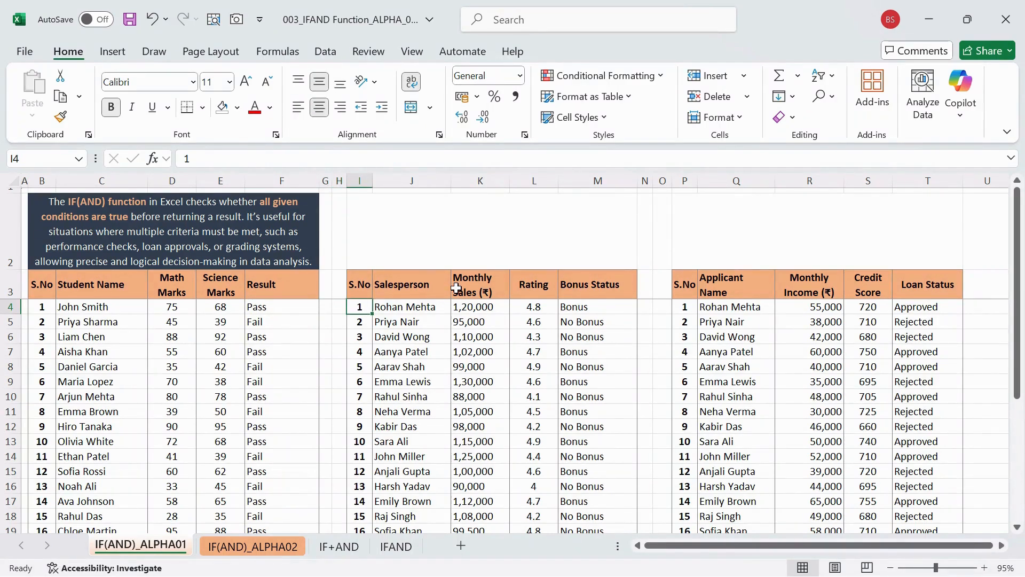
scroll(531, 347, right, 5)
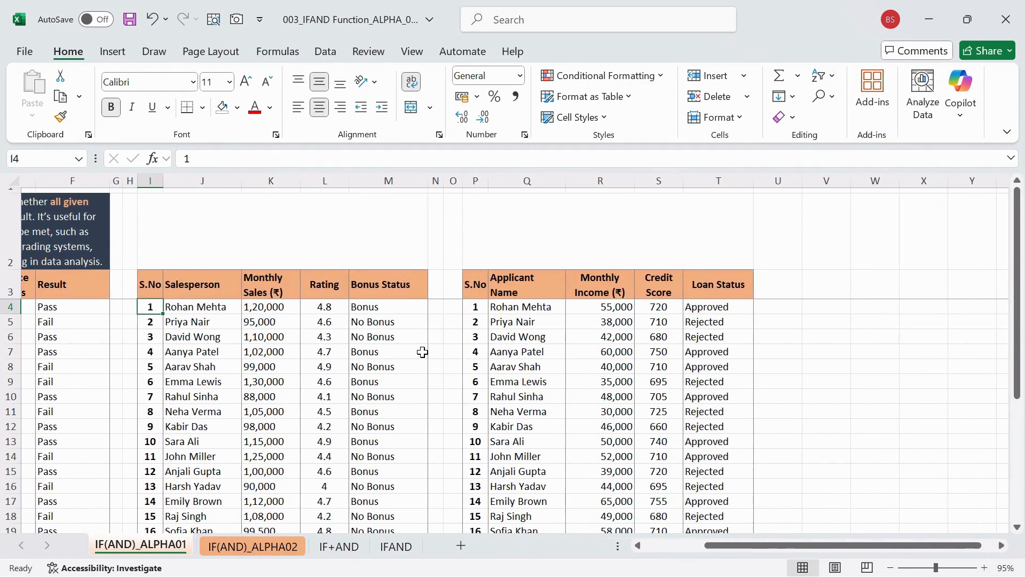
drag(295, 320, 329, 329)
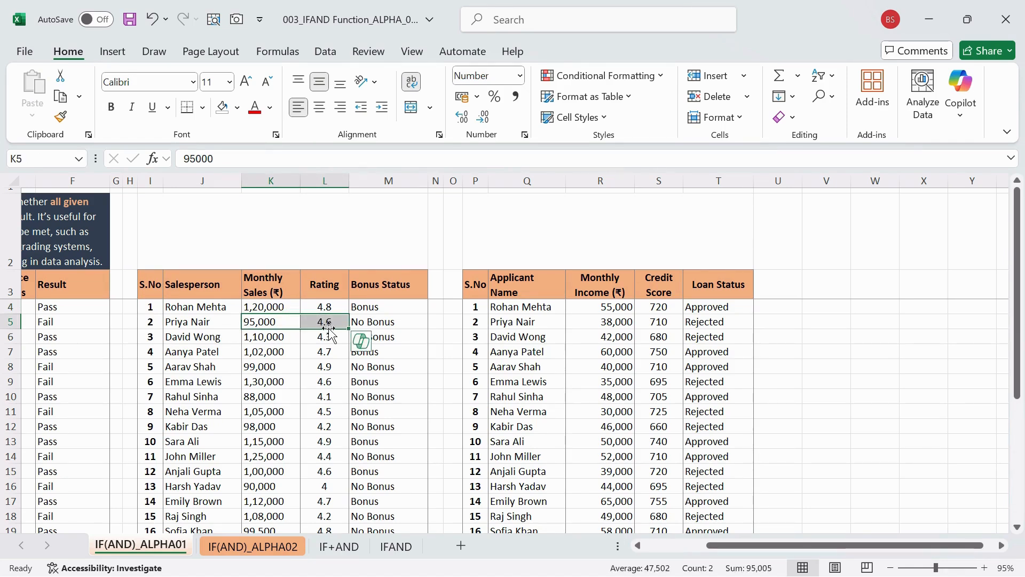
click(356, 325)
click(378, 308)
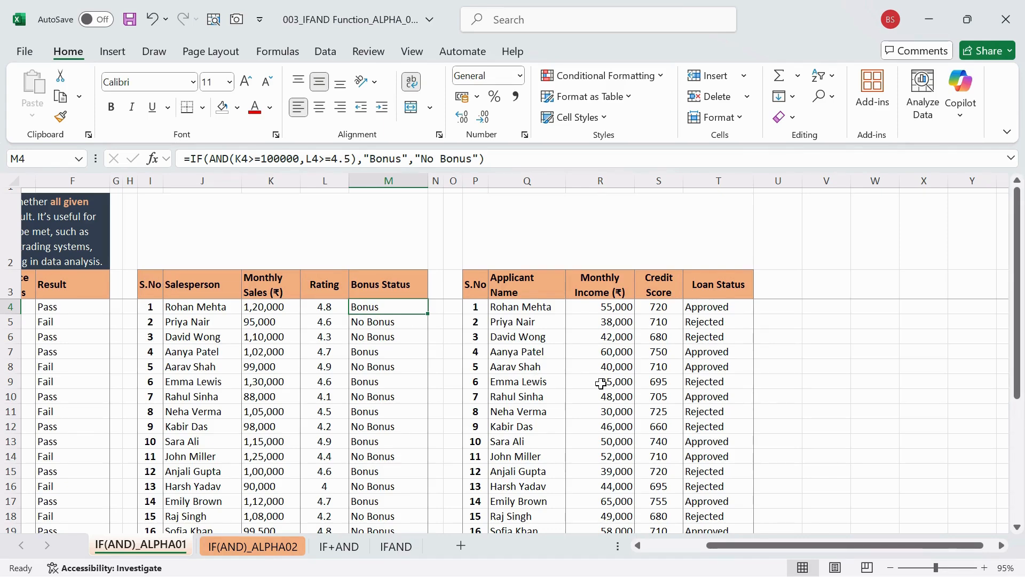
Step: Examine the Loan Status formula in T4 alongside the applicants' Monthly Income and Credit Score values
scroll(443, 347, right, 4)
click(333, 279)
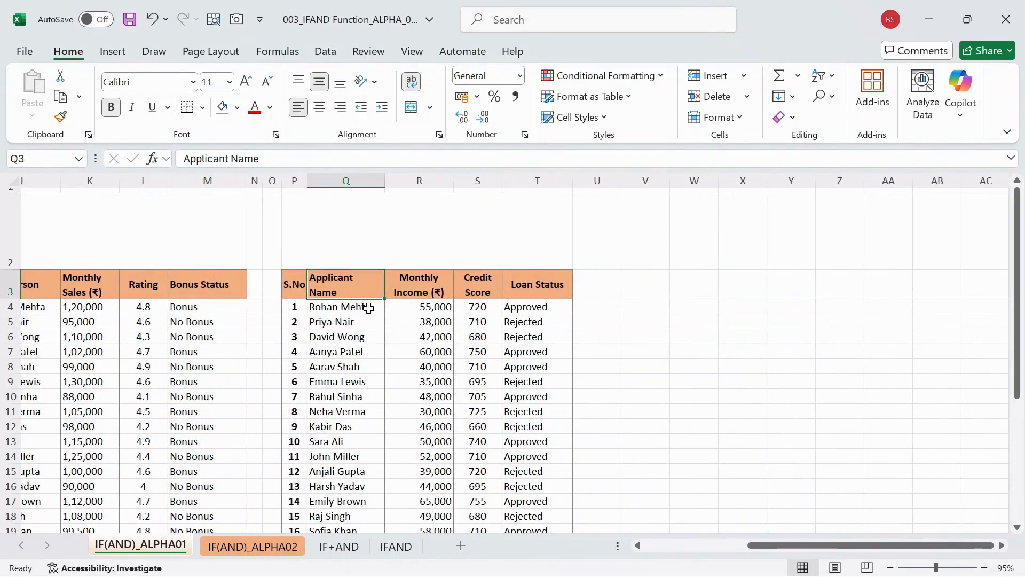
drag(431, 310, 471, 315)
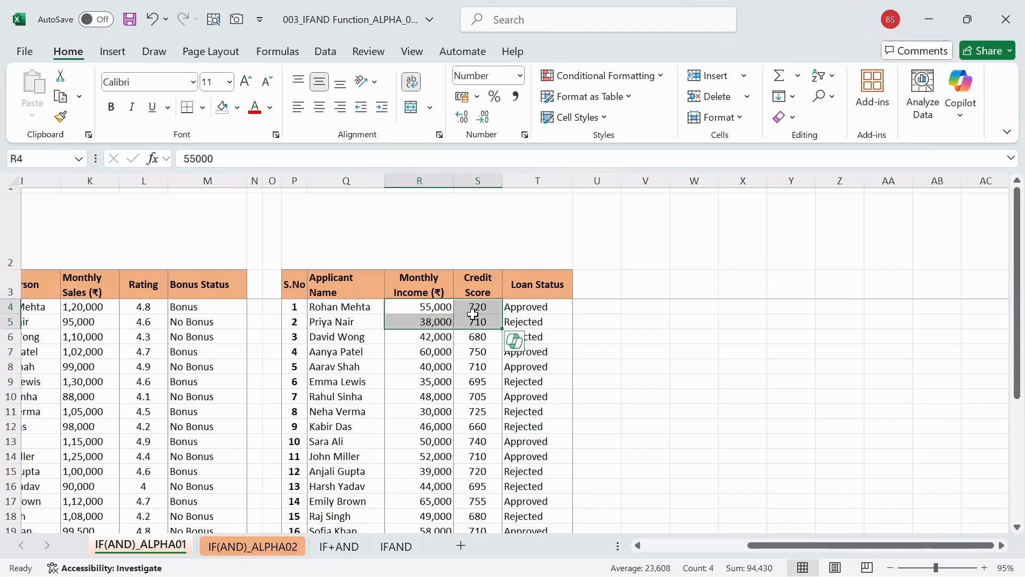
click(472, 319)
click(428, 305)
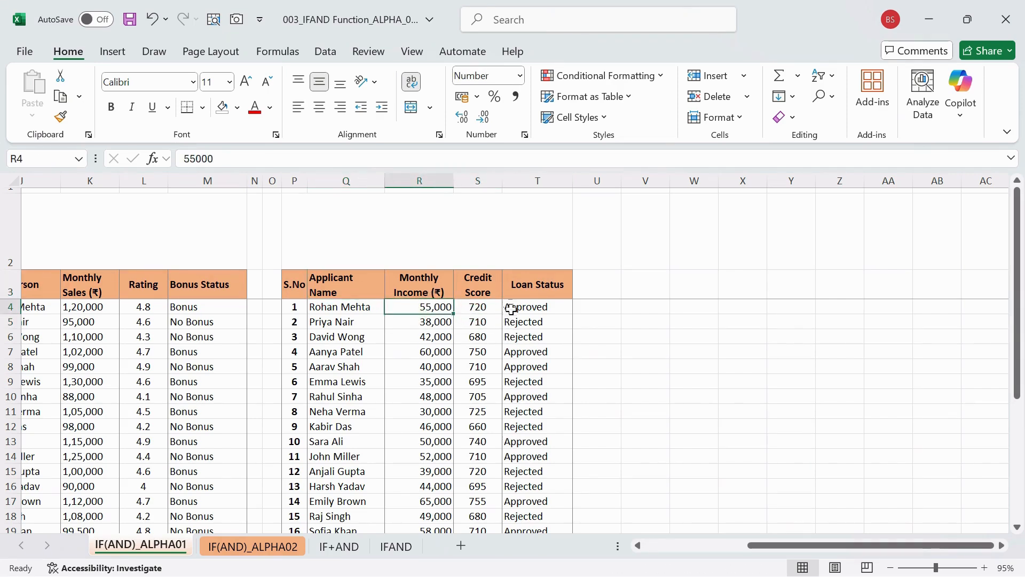
drag(419, 283, 480, 341)
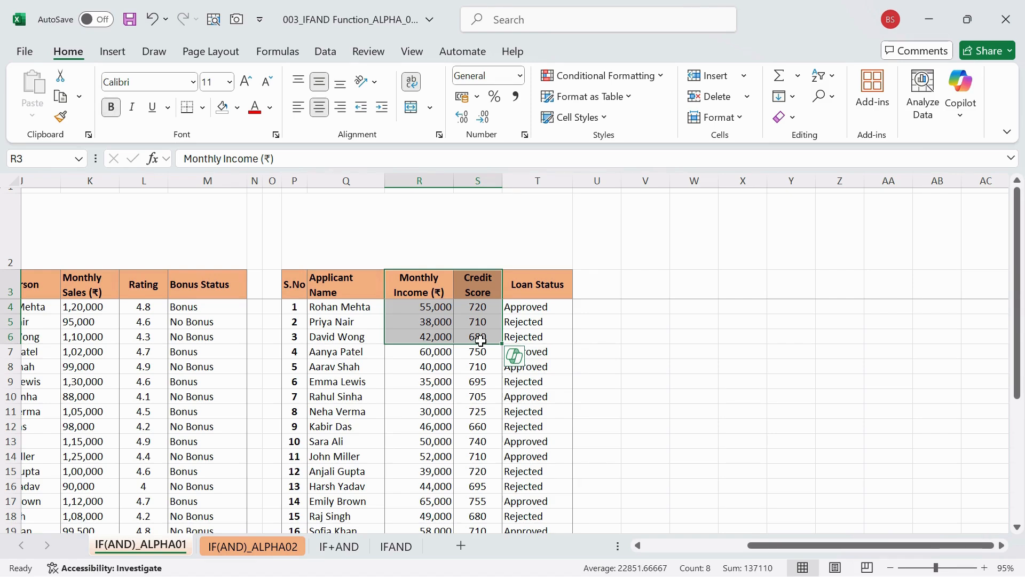
click(551, 309)
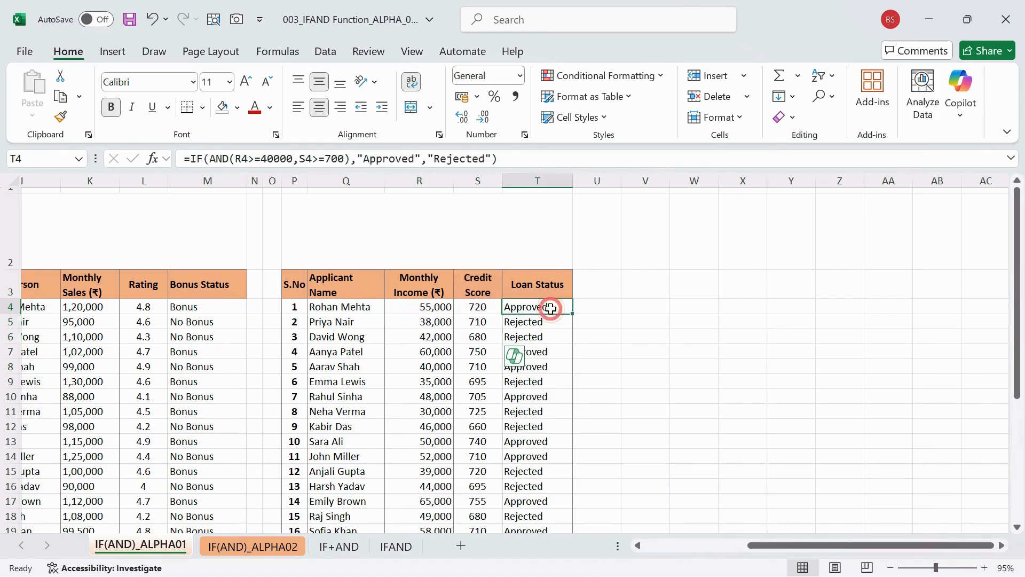
click(429, 320)
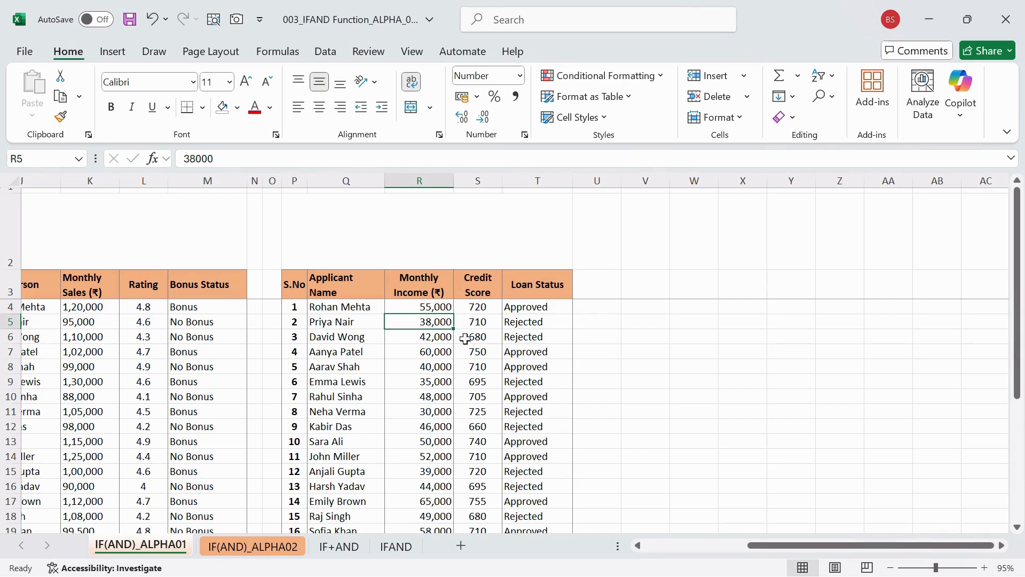
click(442, 306)
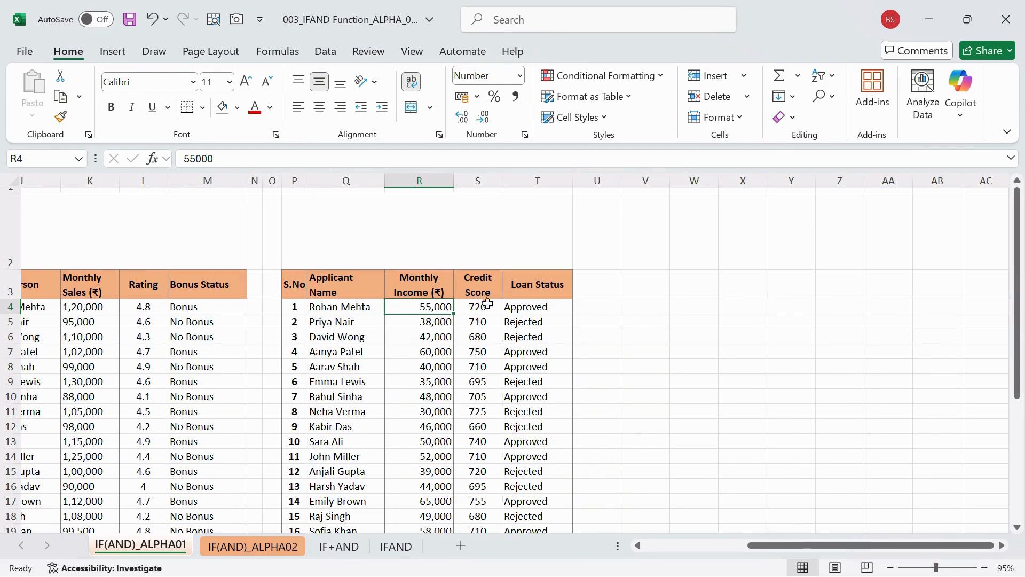
Step: Read the loan approval rule in P25 and check the Credit Score in S22 against it
scroll(446, 403, down, 3)
scroll(447, 404, down, 2)
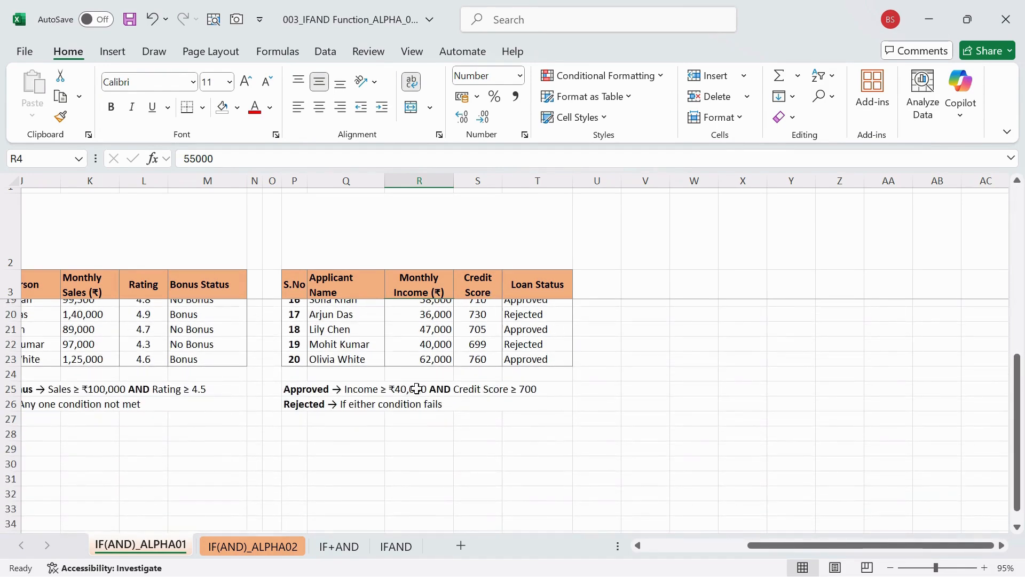
click(391, 387)
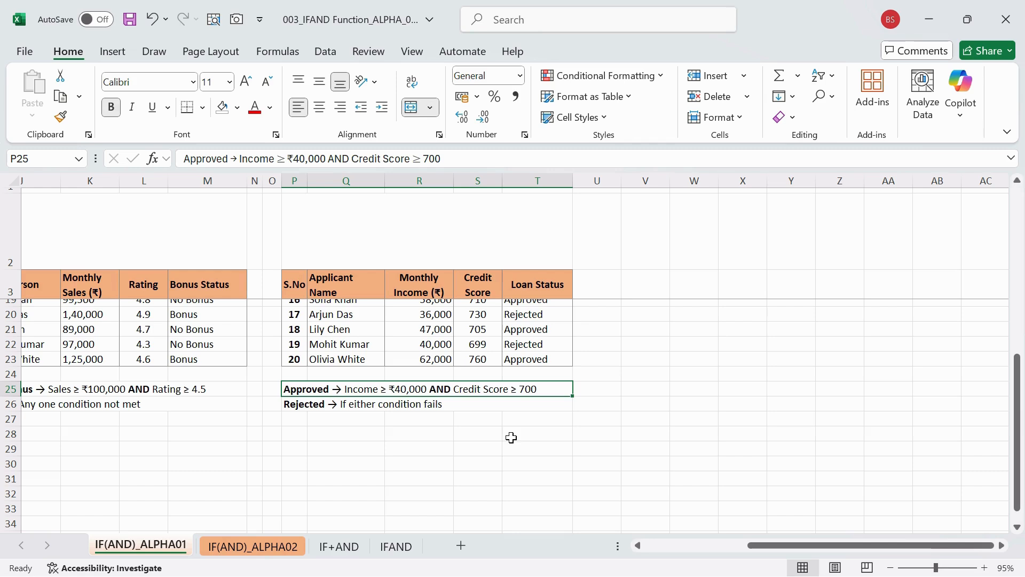
click(479, 343)
Step: Compare the Monthly Income and Credit Score values in rows 20 and 21 with their Loan Status formulas
scroll(523, 409, up, 2)
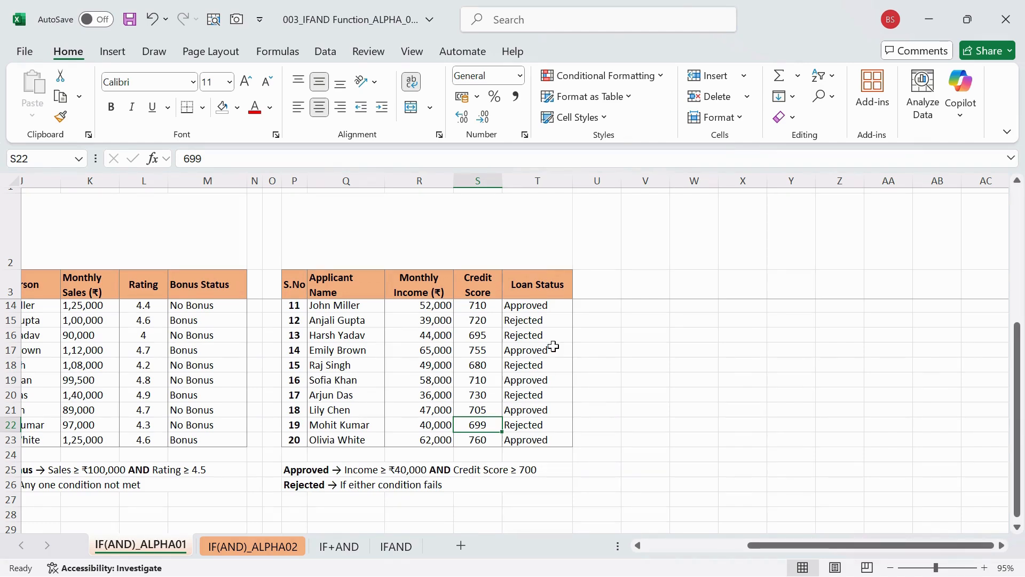
click(530, 394)
drag(441, 406, 482, 398)
click(530, 408)
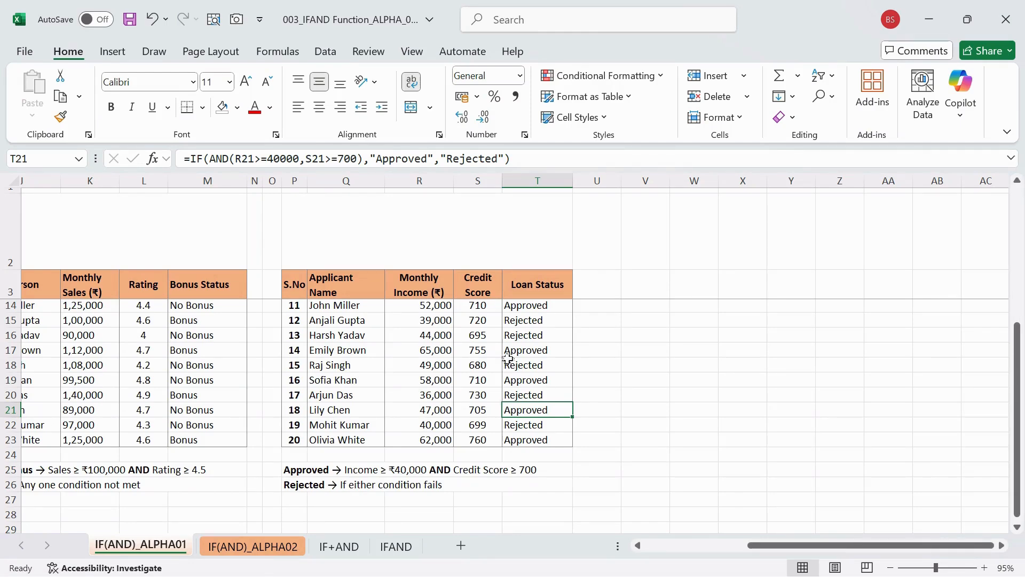
Step: Examine the student Result formula in F18 and look over the pass and fail results of the marks table
scroll(508, 352, left, 5)
click(320, 365)
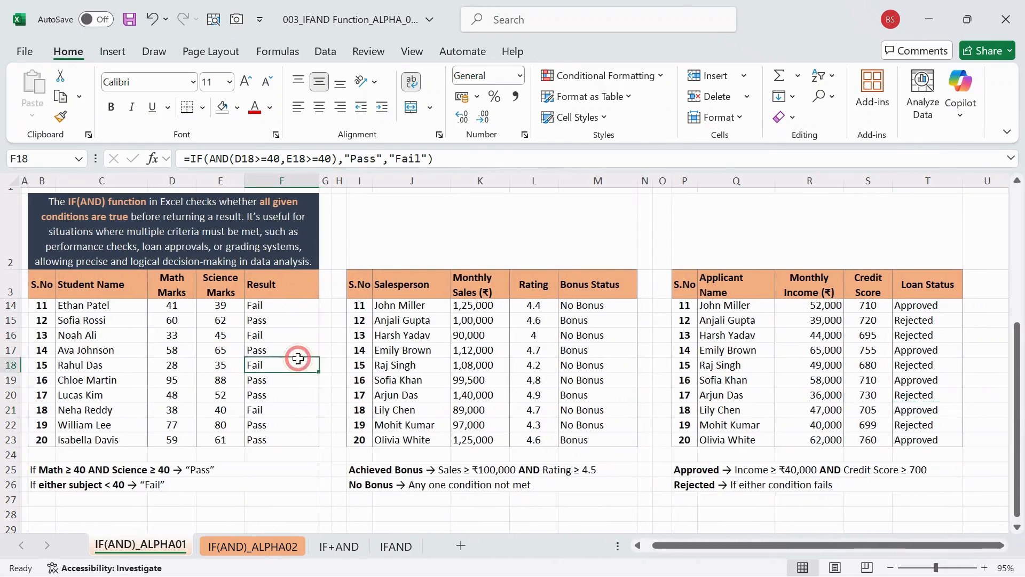
scroll(289, 357, up, 3)
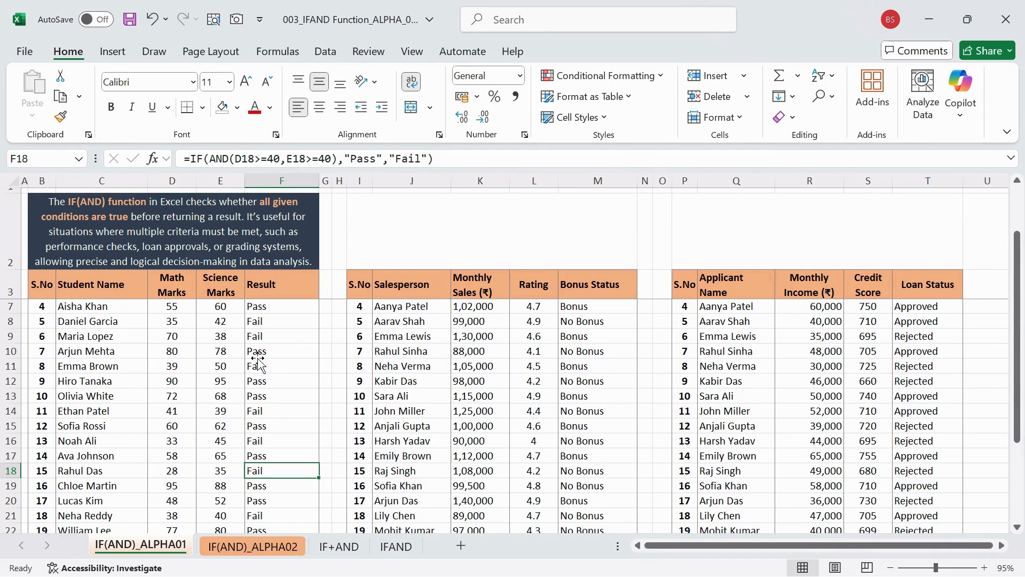
scroll(259, 363, down, 3)
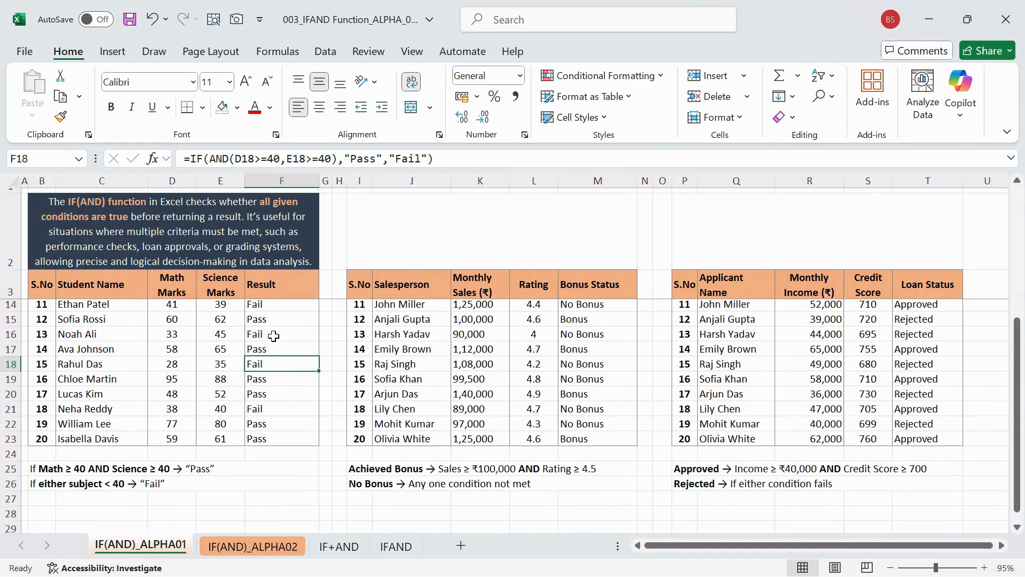
Step: Begin an IF formula in Result cell F4 of the IF(AND)_ALPHA02 sheet
click(265, 544)
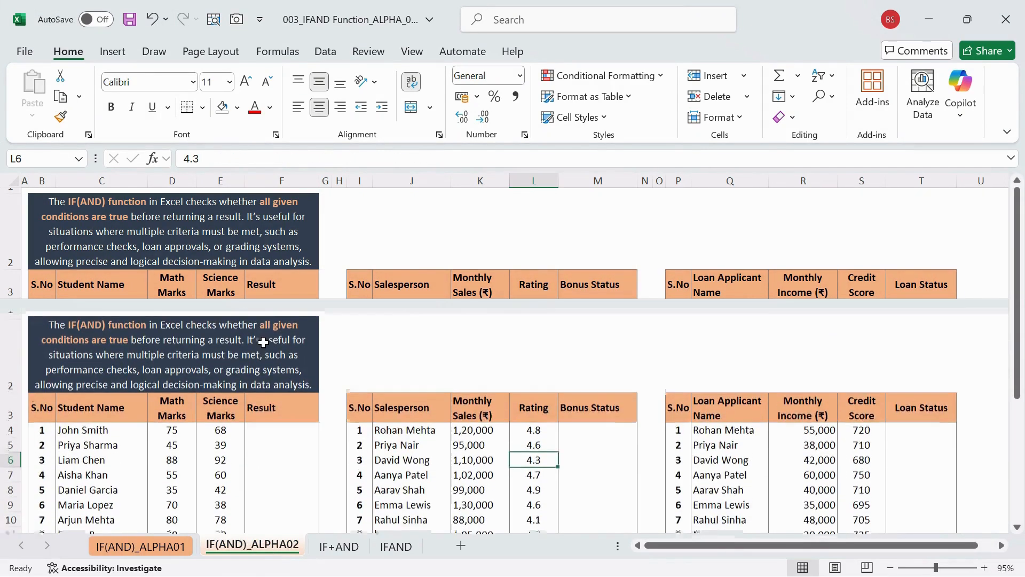
click(293, 310)
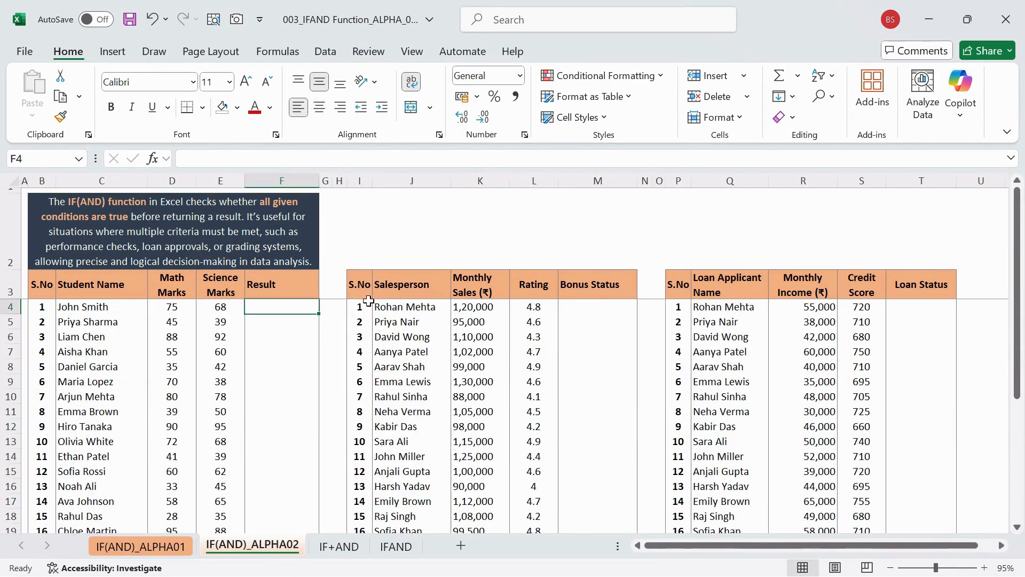
text(=)
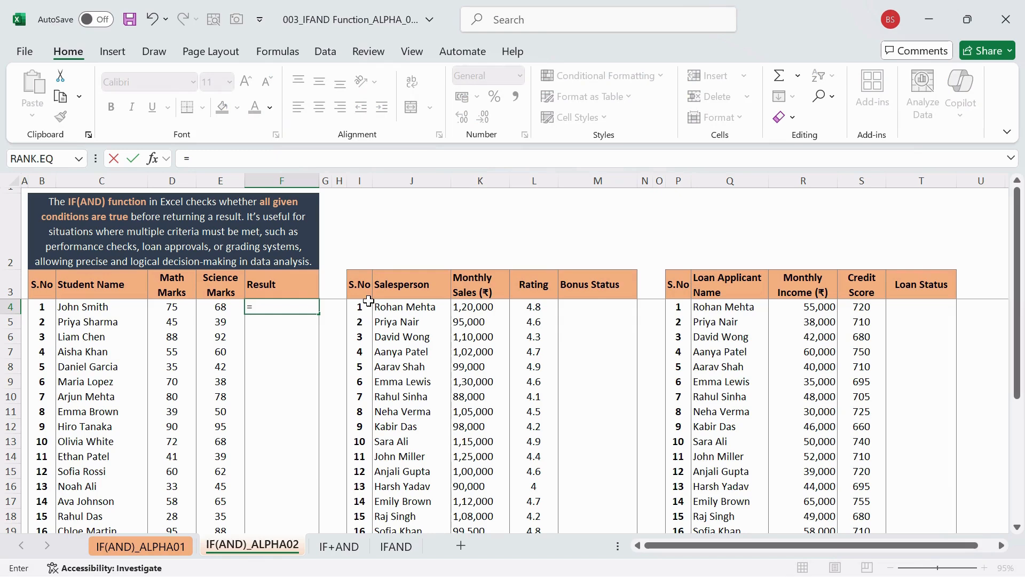
text(IF)
key(BackSpace)
key(BackSpace)
text(IF)
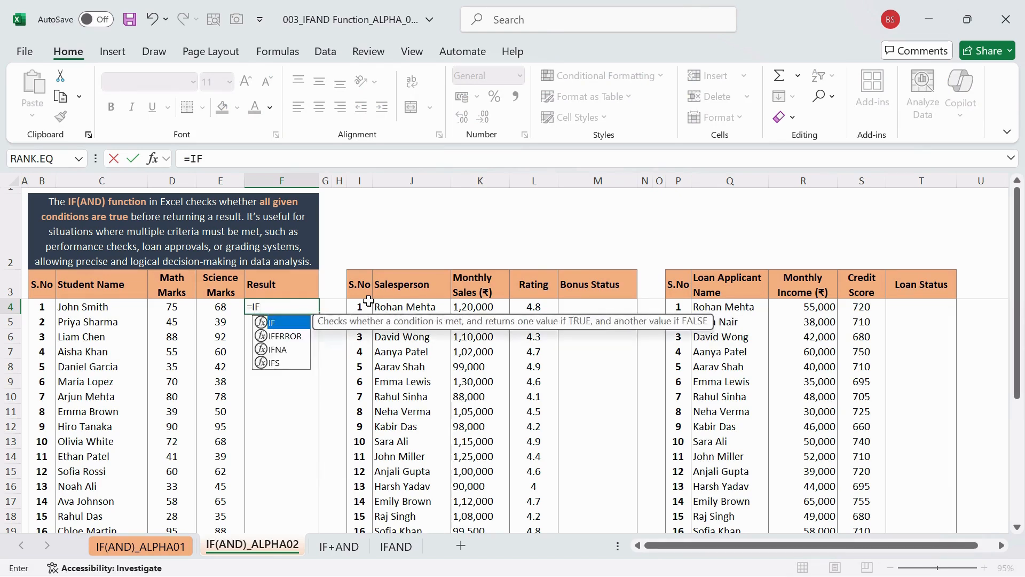
text(()
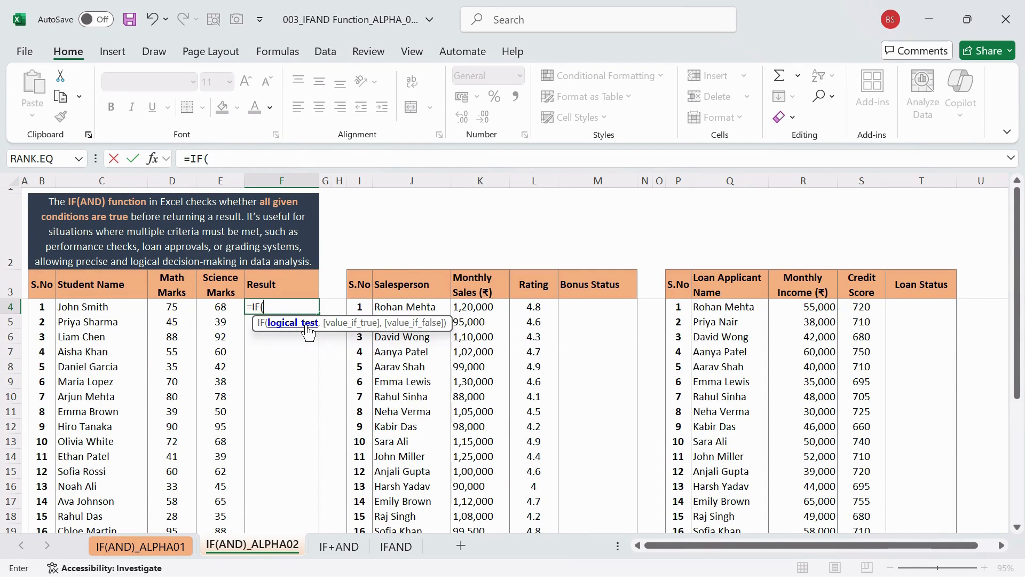
click(175, 307)
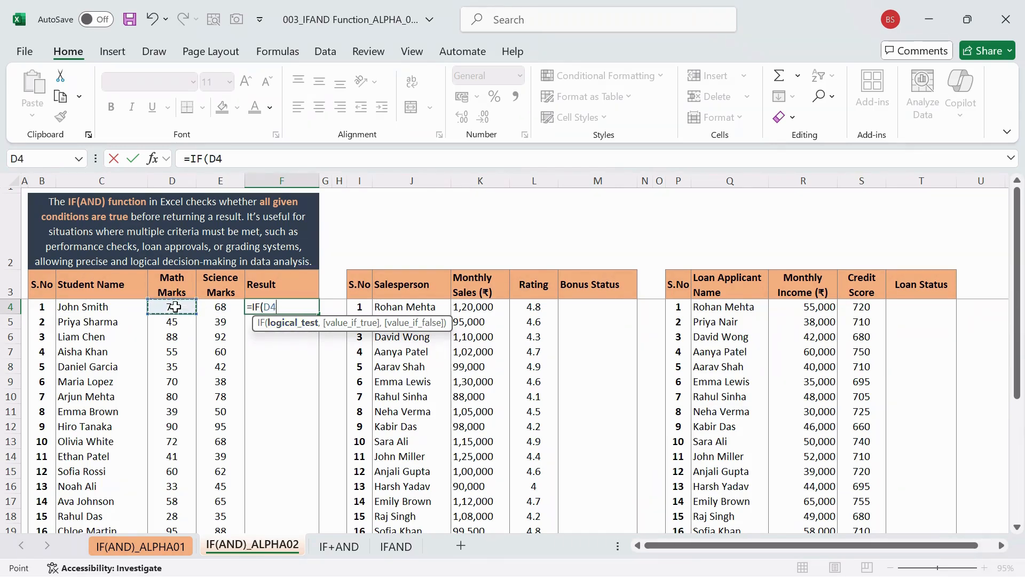
key(BackSpace)
key(BackSpace)
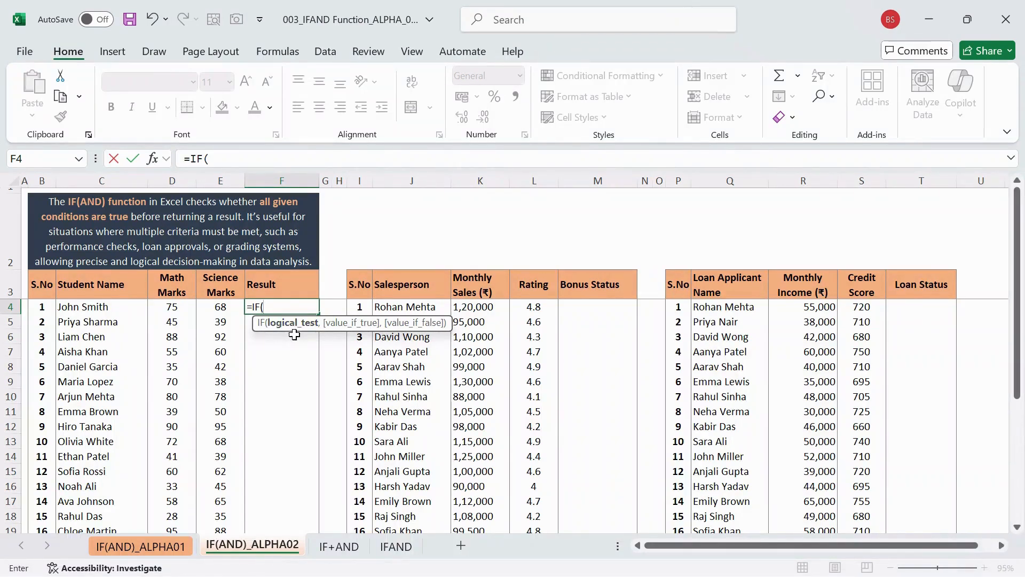
Step: Nest an AND function as the logical test in F4's formula, with the conditions D4=>40 and E4>=40
text(AND()
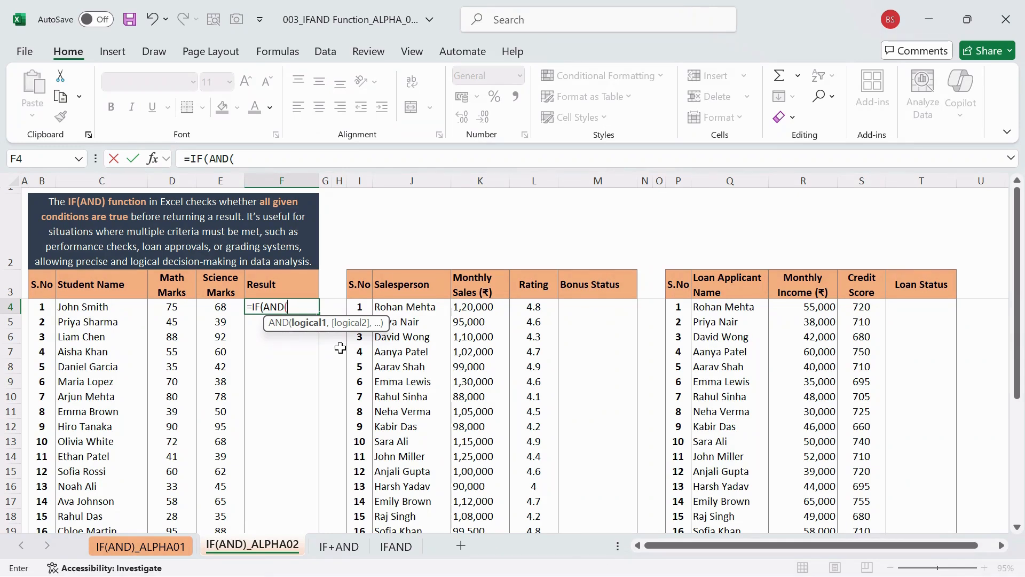
click(167, 306)
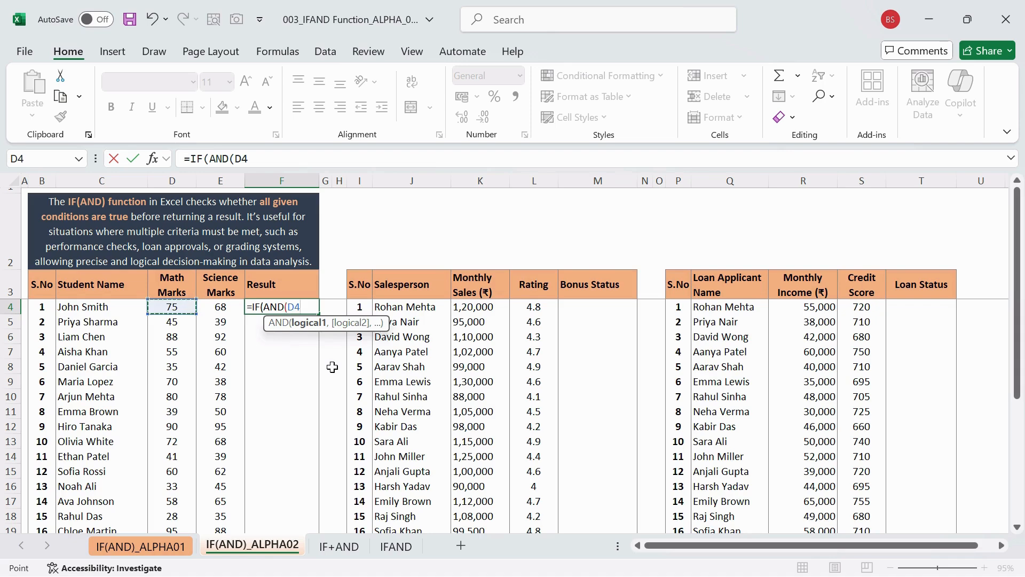
text(=)
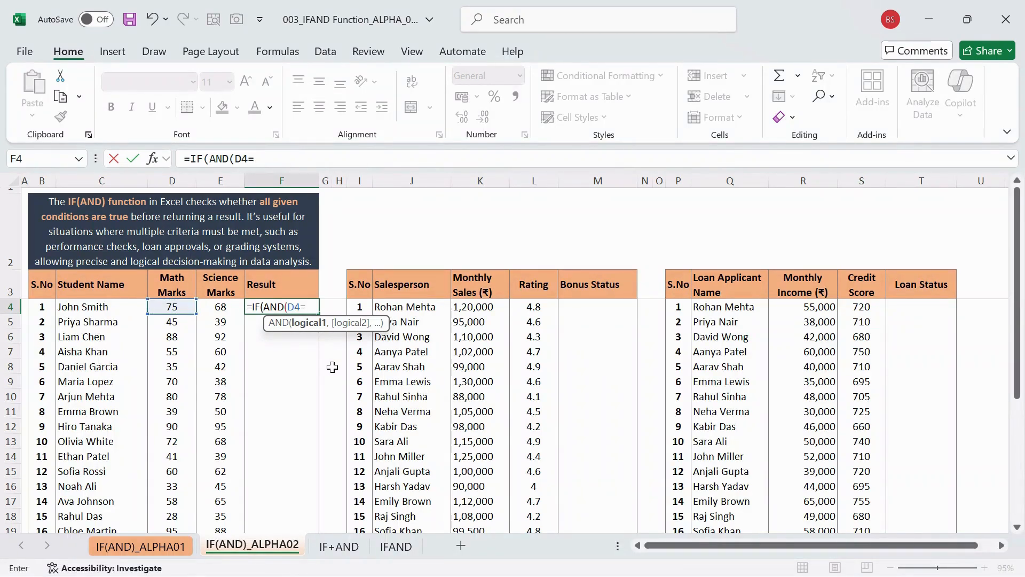
text(>40,)
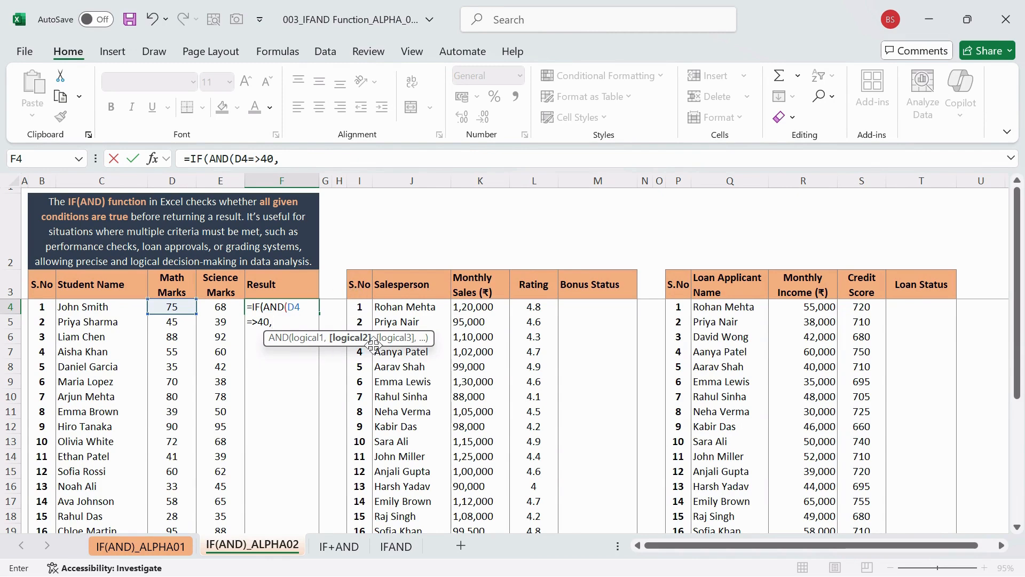
click(220, 306)
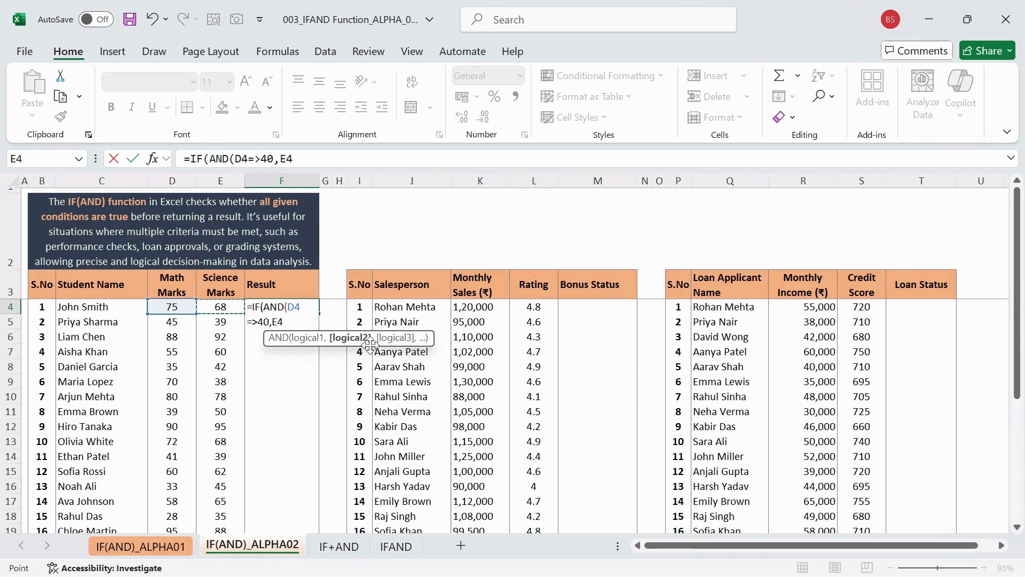
text(>=40))
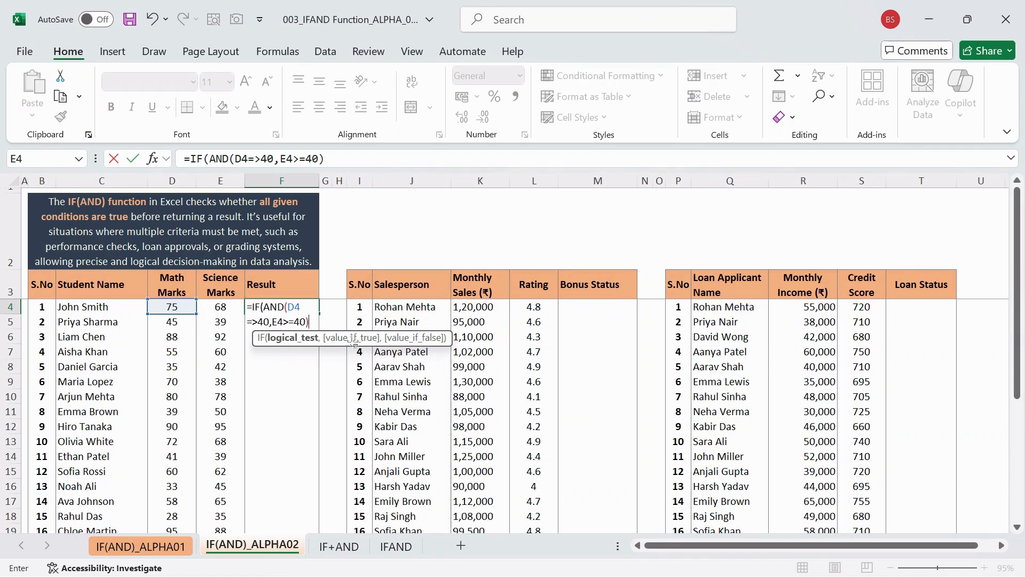
text(,)
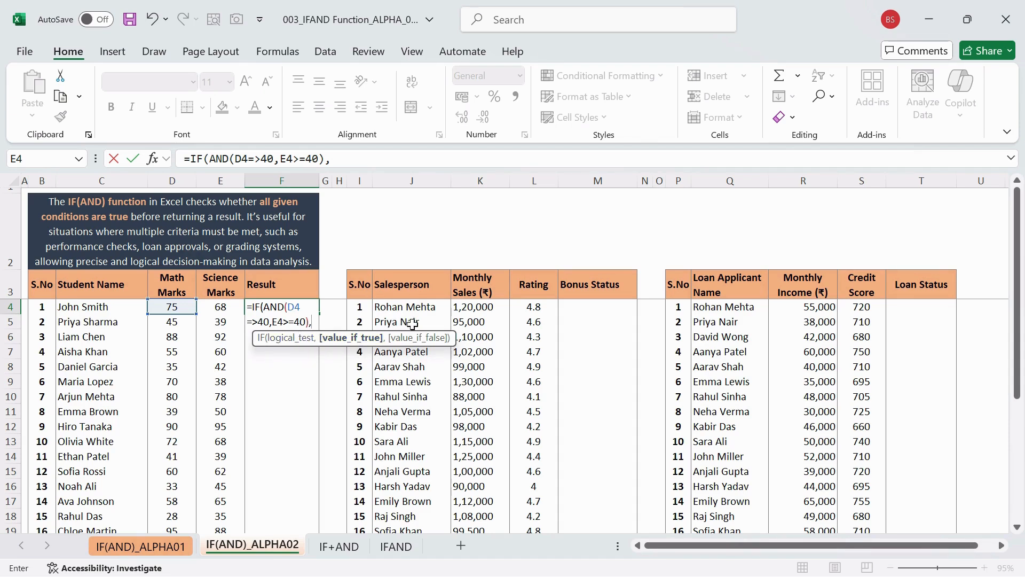
Step: Complete F4's formula with "Pass" if true and "Fail" if false, accepting the correction of the Math condition to D4>=40
click(285, 322)
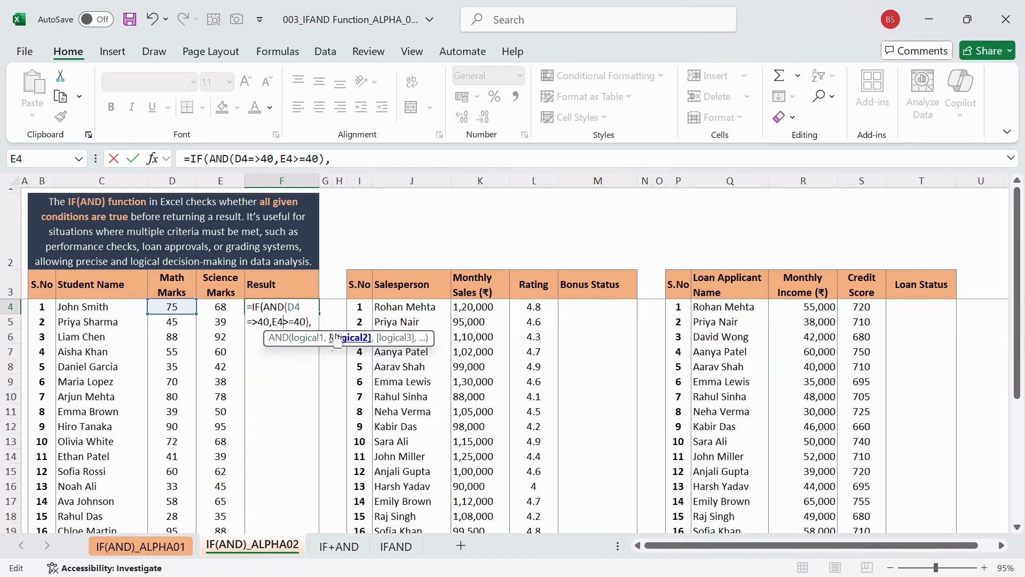
click(314, 323)
text(")
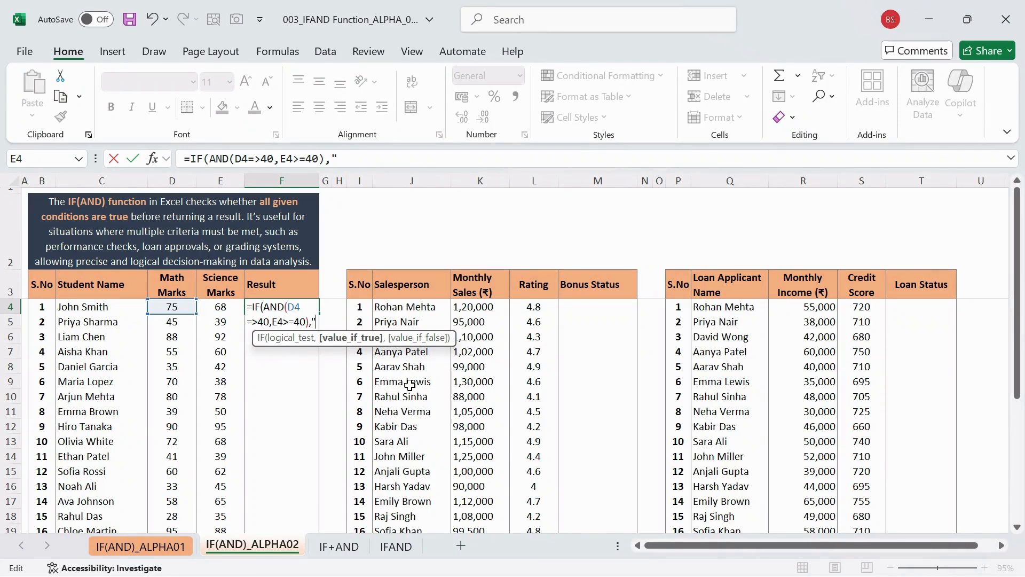
text(Pa)
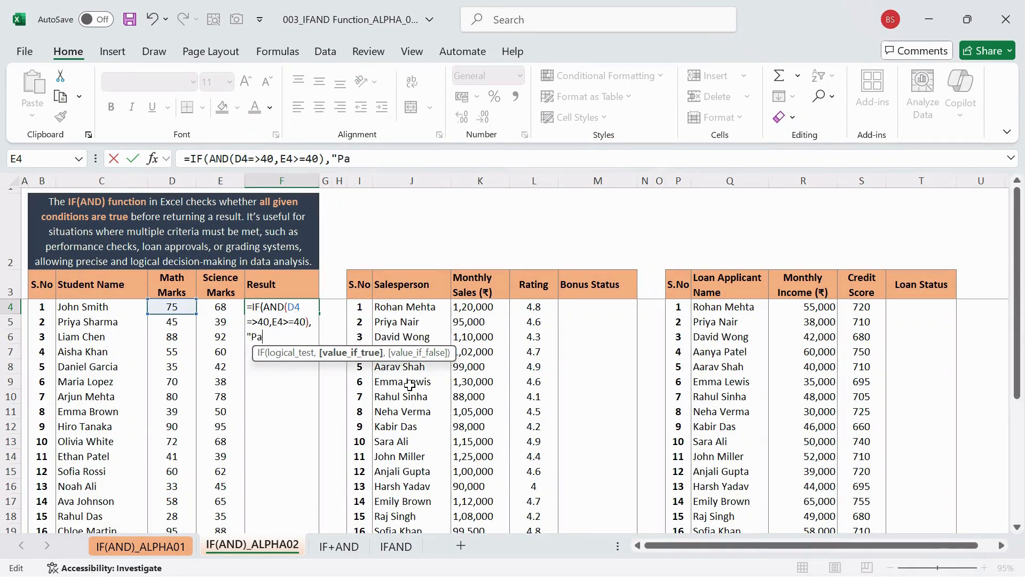
text(ss","Fail"))
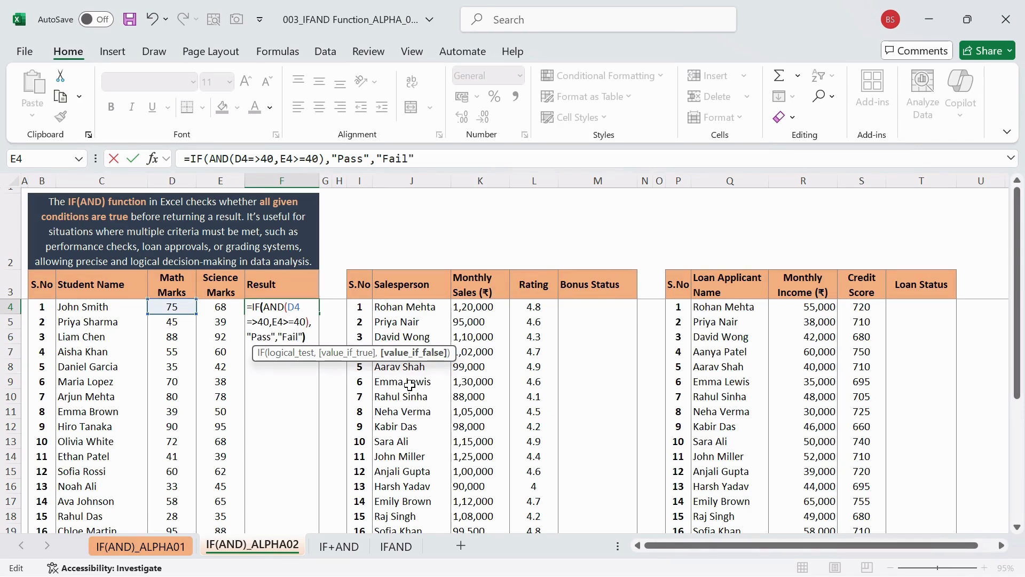
key(Return)
key(Return)
key(Up)
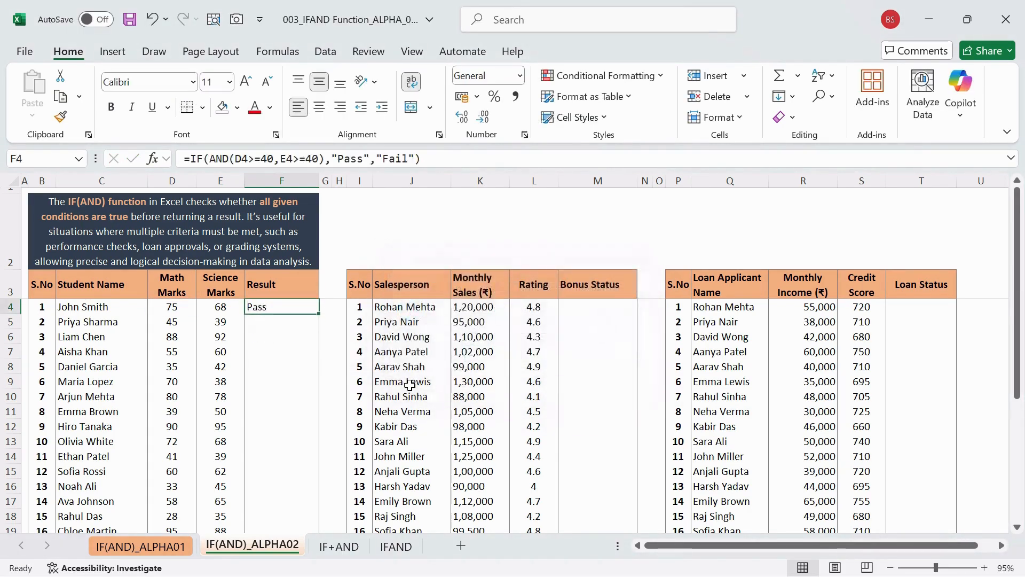
Step: Examine the AND(D4>=40,E4>=40) part of F4's formula as the logical test of IF
click(355, 144)
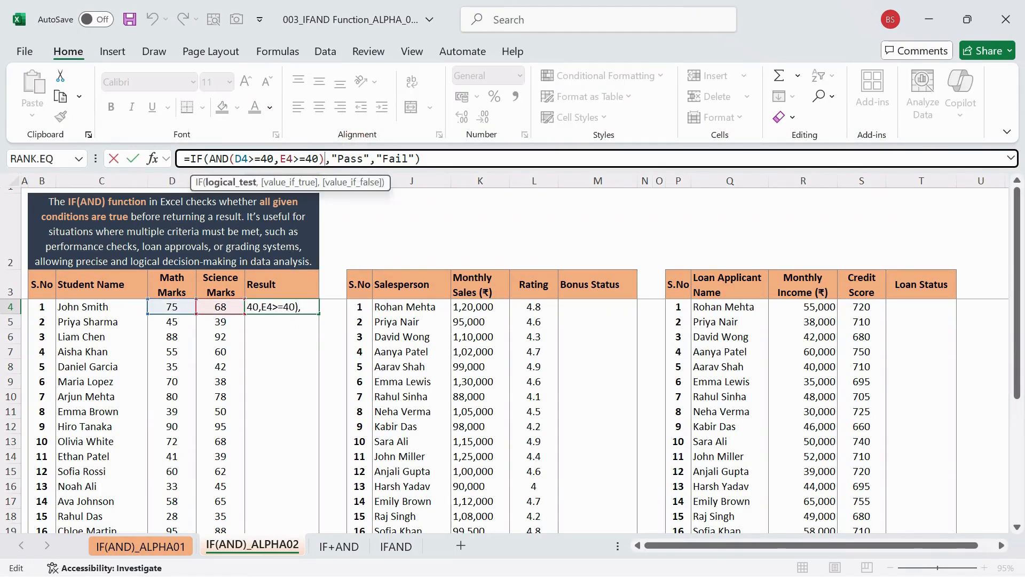
drag(210, 158, 324, 159)
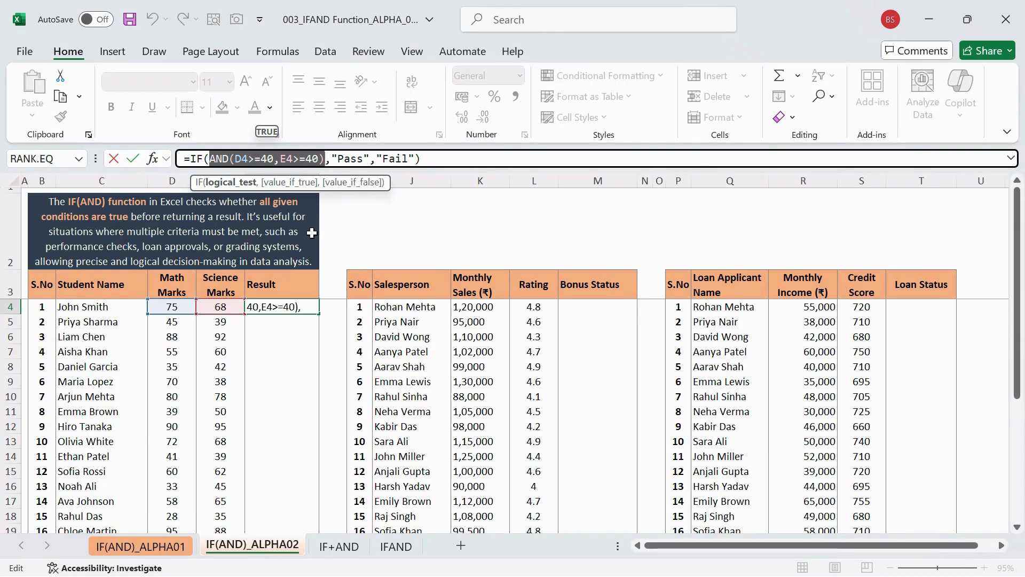
key(ctrl+Return)
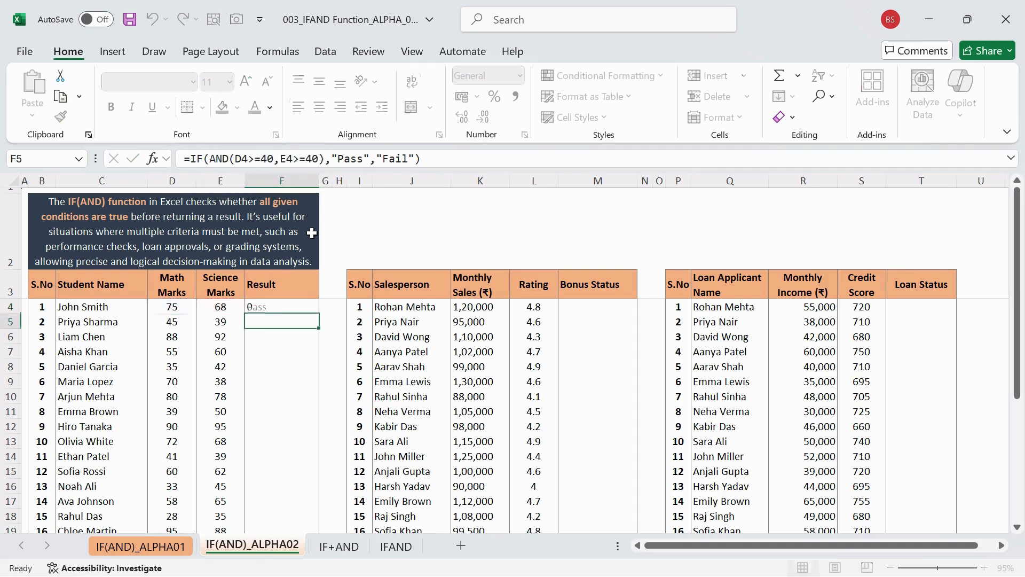
Step: Copy the Result formula from F4 into F5:F23 and save the workbook
key(ctrl+c)
key(Down)
key(shift+Down)
key(shift+Down)
key(shift+Down)
key(shift+Down)
key(shift+Down)
key(shift+Down)
key(shift+Down)
key(shift+Down)
key(shift+Down)
key(shift+Down)
key(shift+Down)
key(shift+Down)
key(shift+Down)
key(shift+Down)
key(shift+Down)
key(shift+Down)
key(shift+Down)
key(shift+Down)
key(shift+Down)
key(shift+Down)
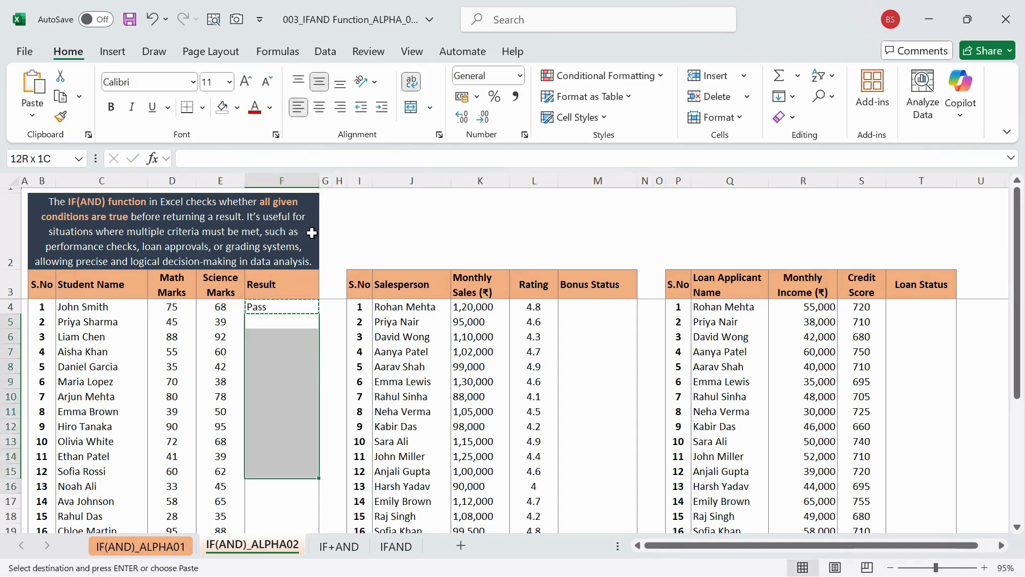
key(shift+Up)
key(shift+Up)
key(shift+Up)
key(shift+Right)
key(shift+Right)
key(shift+Right)
key(shift+Right)
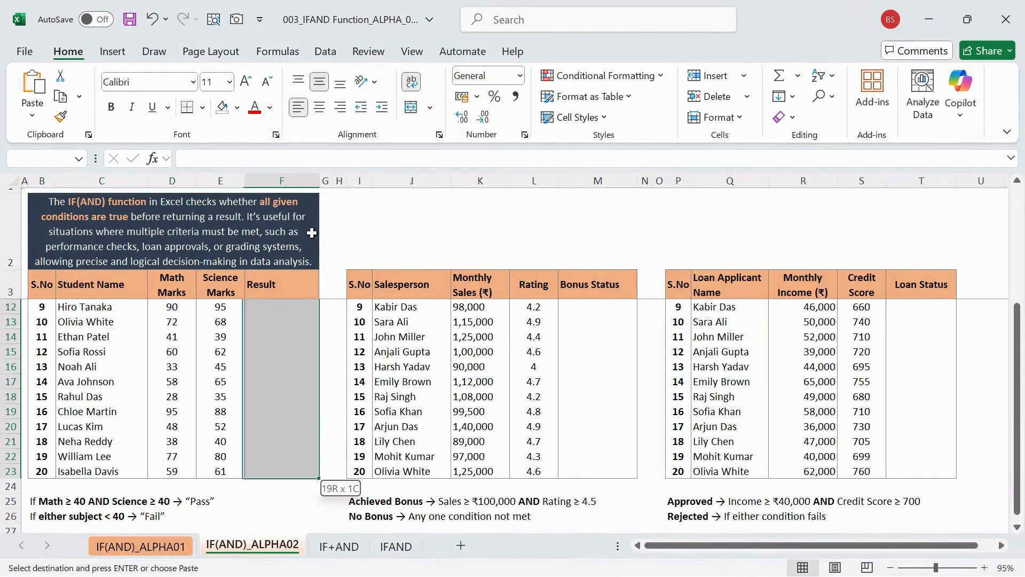
key(ctrl+v)
key(ctrl+Up)
key(ctrl+s)
Step: Compare the copied Result formula in F5 with the Math and Science marks of the same student
key(Down)
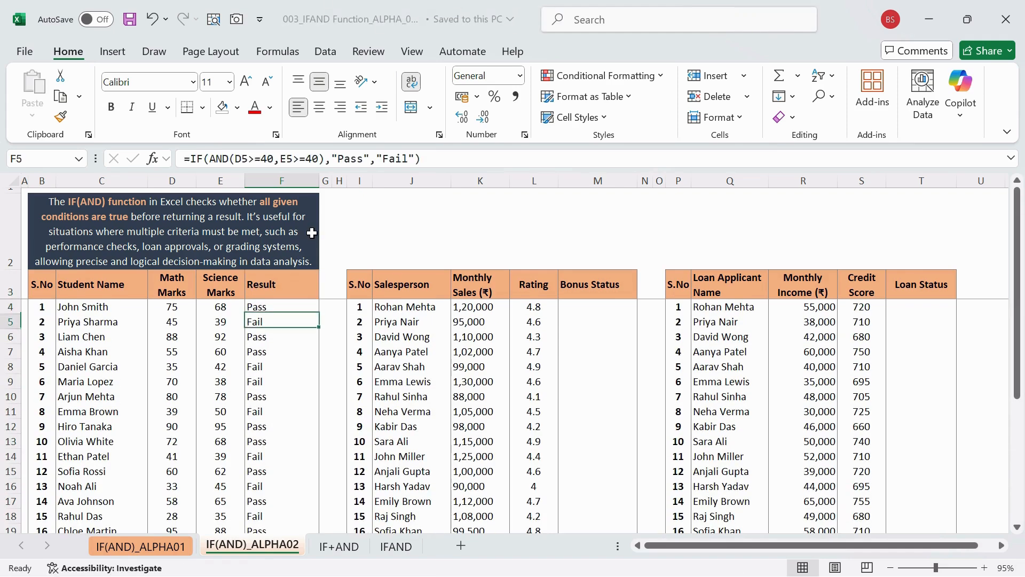
key(Down)
key(Left)
key(Left)
key(Right)
key(Down)
key(Up)
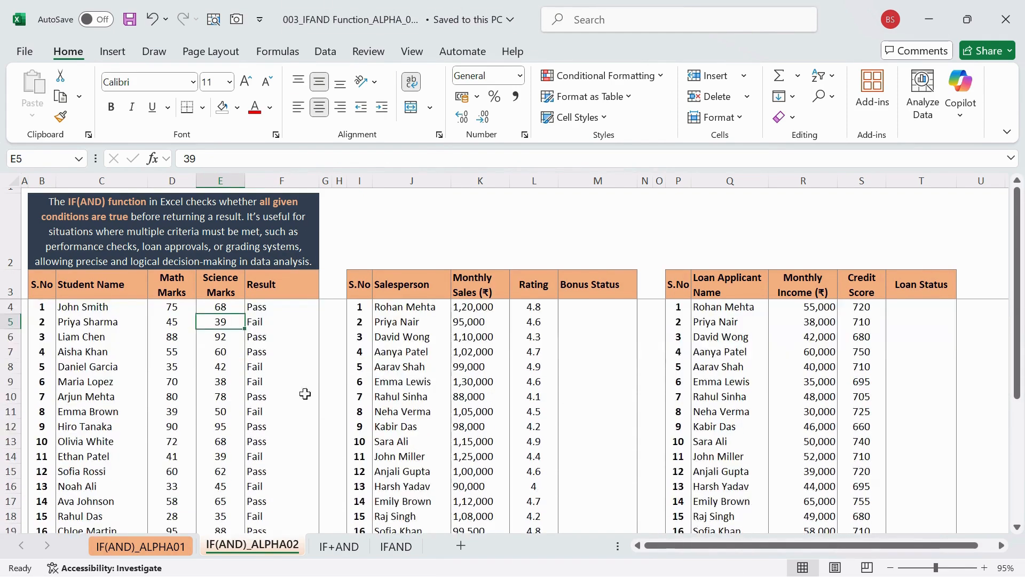
key(Right)
key(Left)
Step: Try a Science mark of 40 in E5, undo the change and save the workbook
text(40)
key(Return)
key(ctrl+z)
key(ctrl+s)
scroll(278, 431, right, 1)
scroll(279, 431, left, 1)
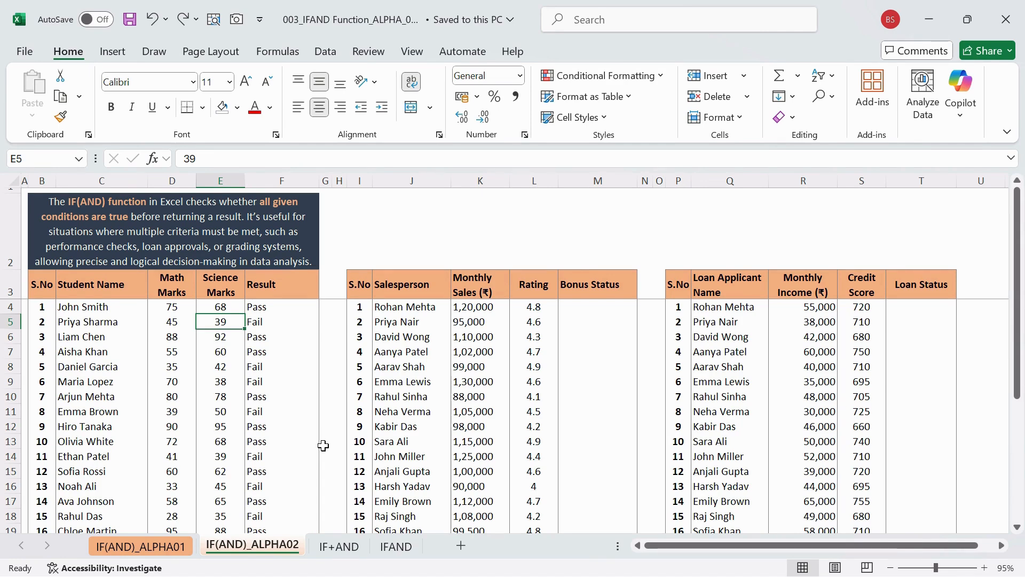
scroll(299, 451, down, 3)
scroll(299, 451, up, 3)
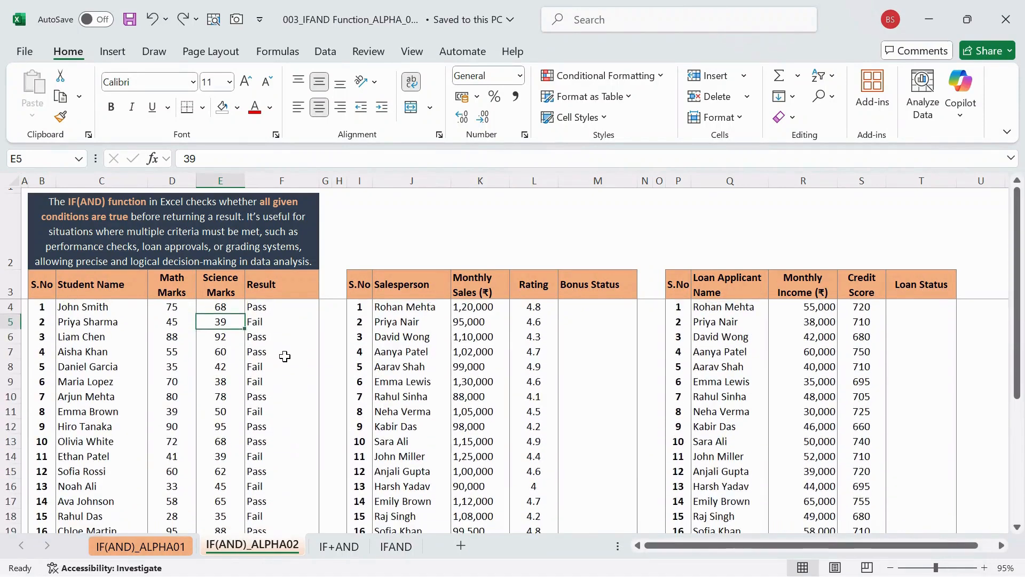
Step: Look over the salesperson Bonus Status table and the applicant Loan Status table beside the student results
click(281, 325)
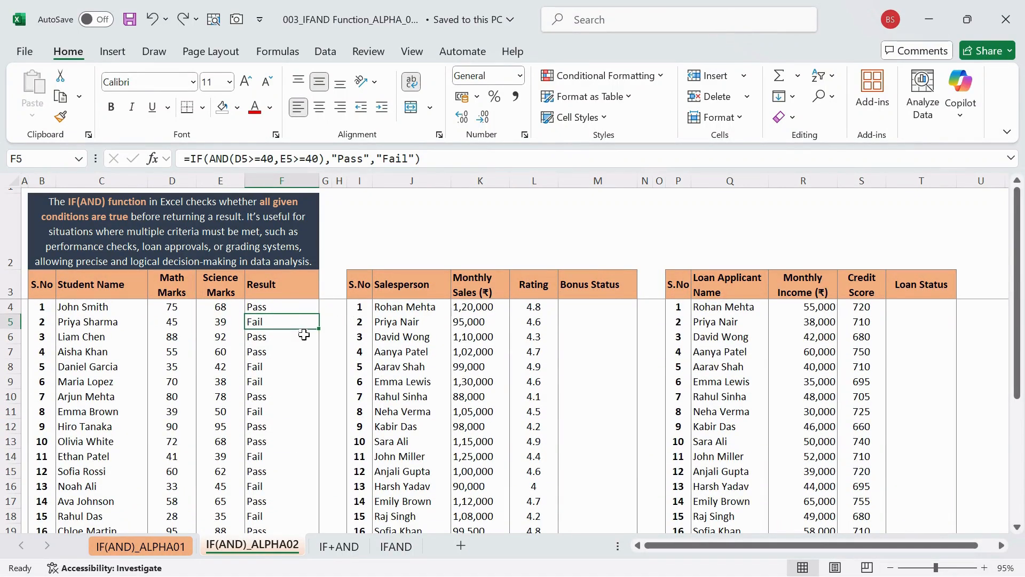
scroll(462, 364, right, 1)
scroll(461, 363, right, 2)
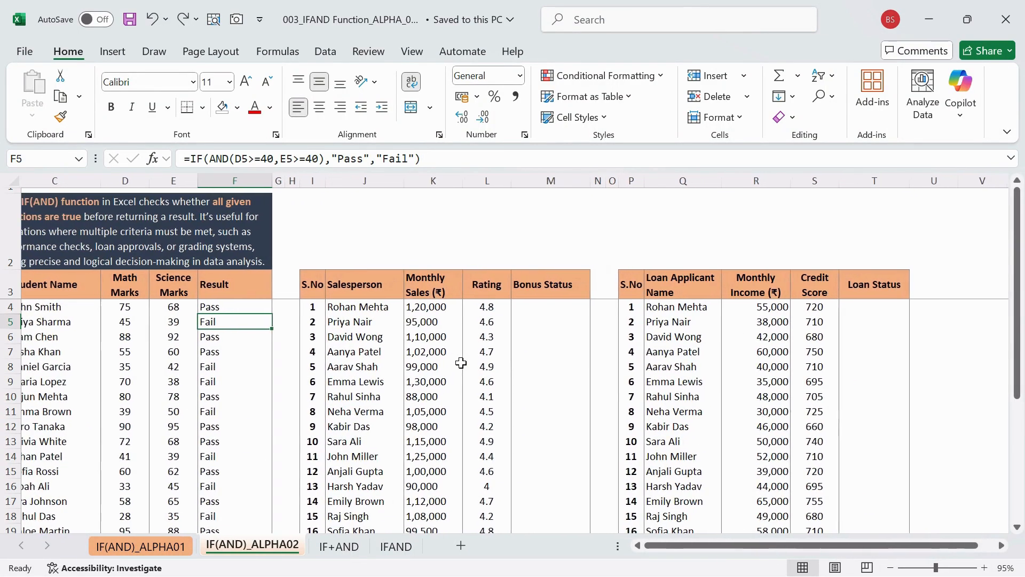
click(459, 320)
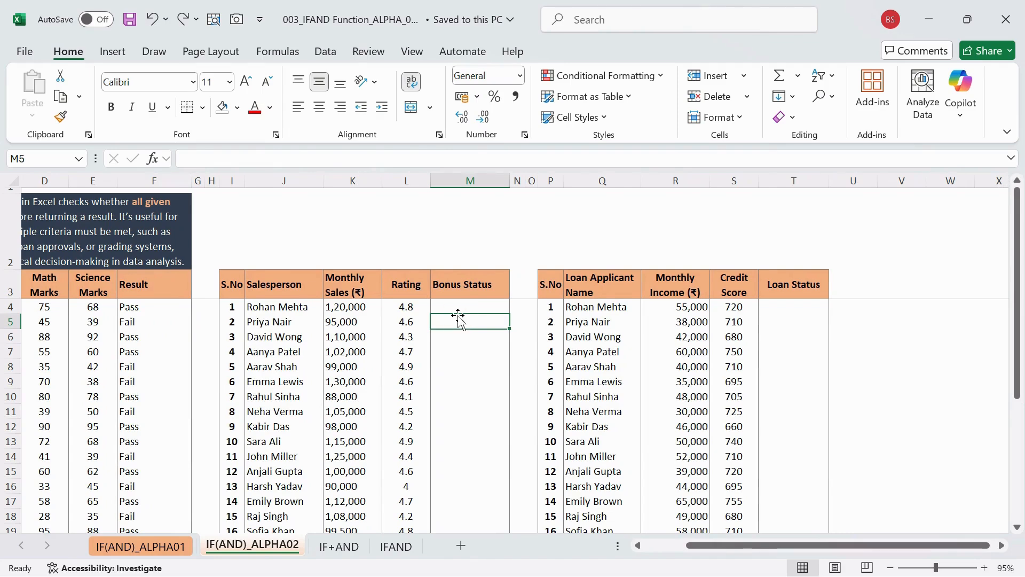
scroll(494, 377, up, 3)
click(462, 295)
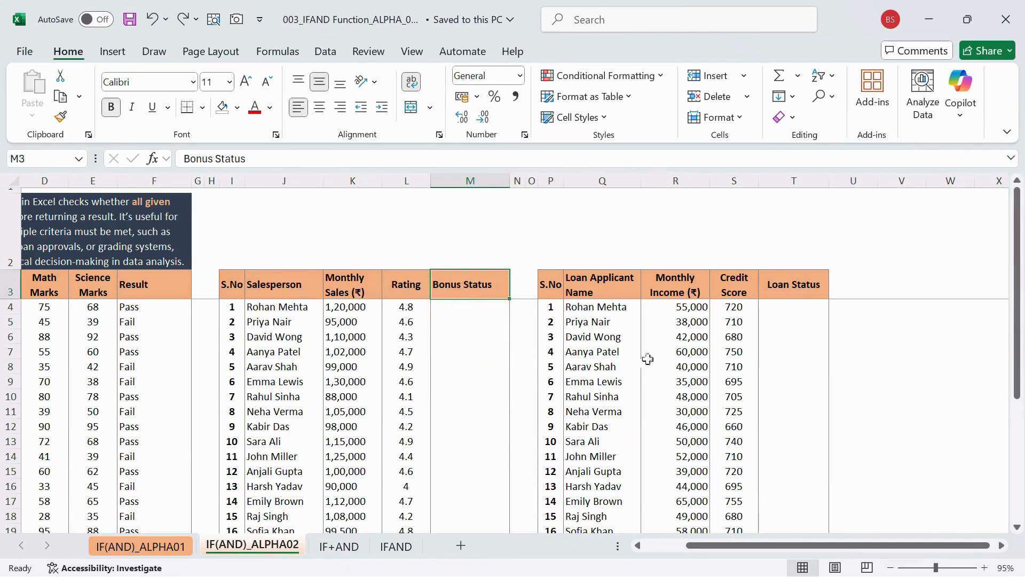
scroll(699, 334, right, 2)
click(677, 336)
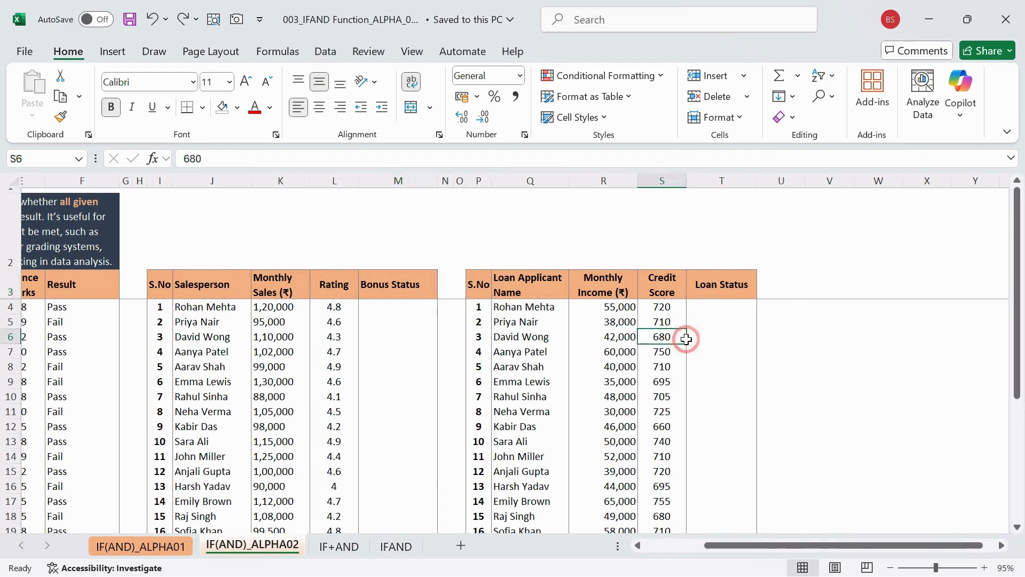
click(708, 307)
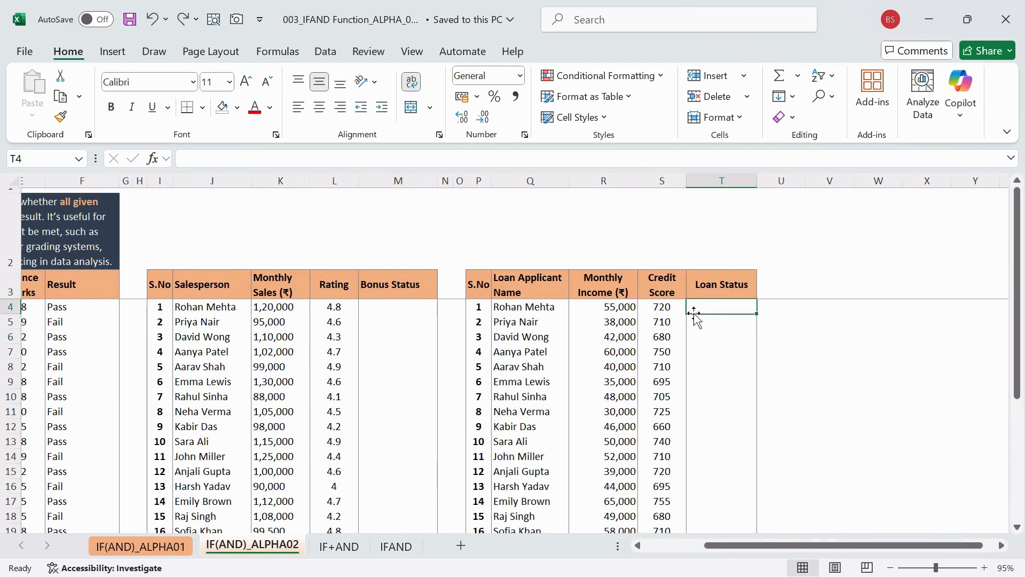
Step: Inspect the "Pass" and "Fail" arguments of the IF(AND) formula in F5 and go back to F4
scroll(694, 315, left, 5)
click(292, 320)
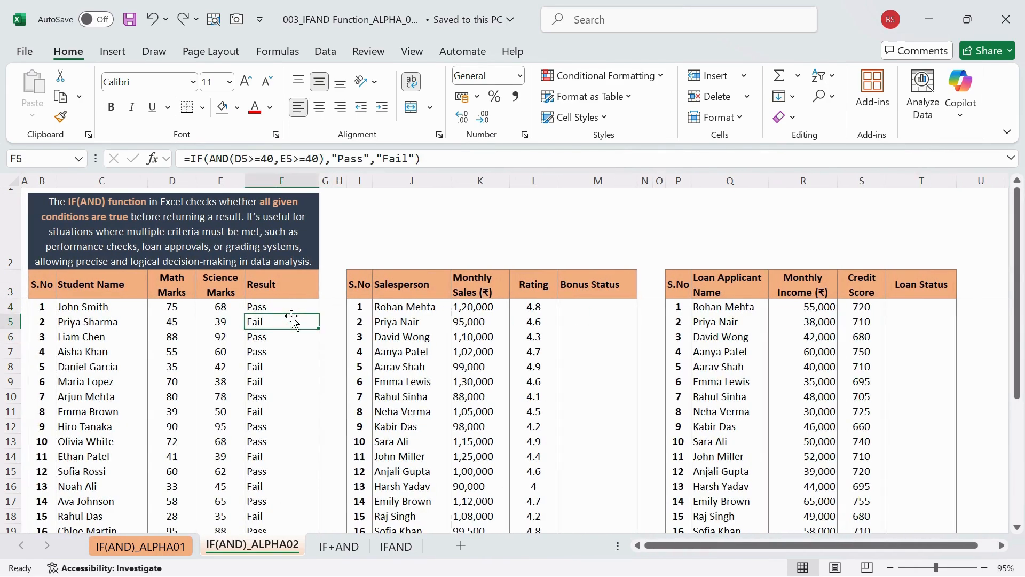
click(383, 158)
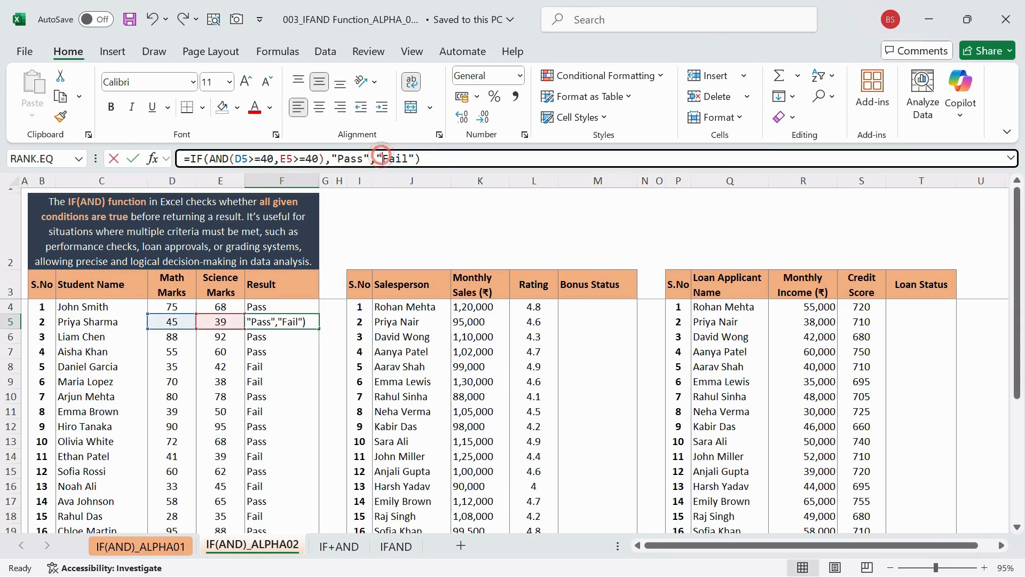
key(Return)
key(Up)
key(Up)
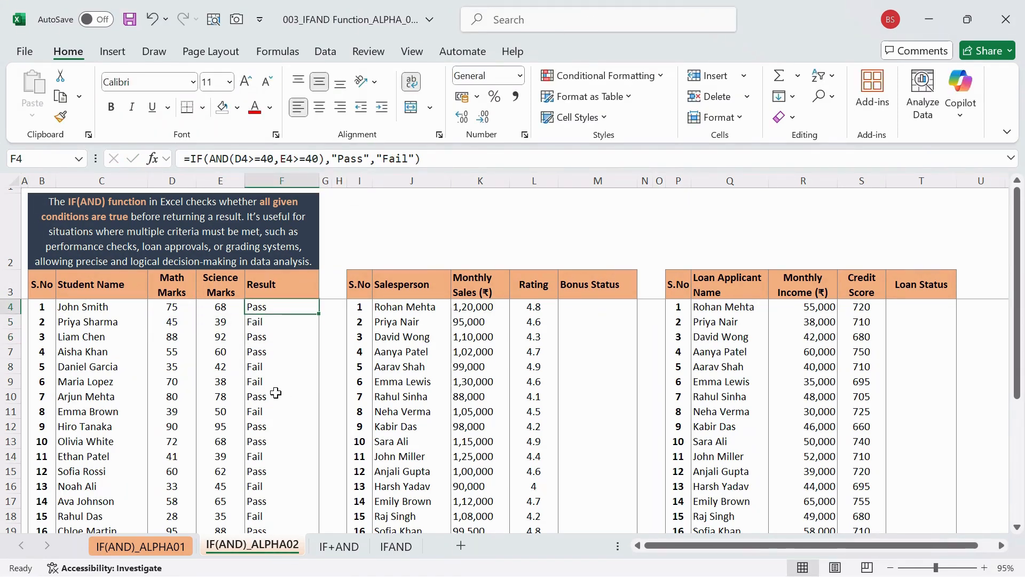
Step: Examine the three tables and read the result, bonus and loan criteria written below them
scroll(358, 419, down, 4)
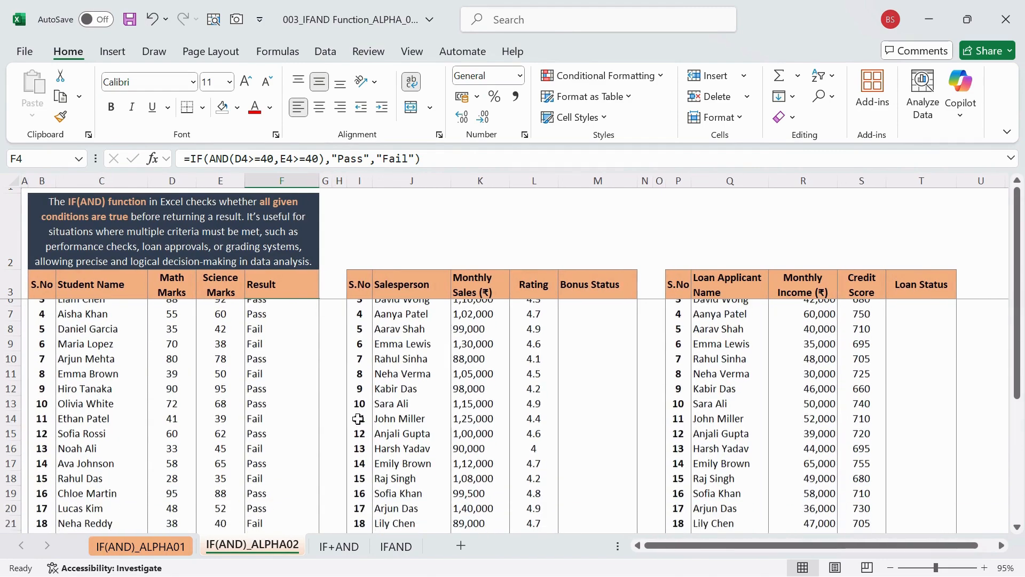
scroll(358, 419, up, 4)
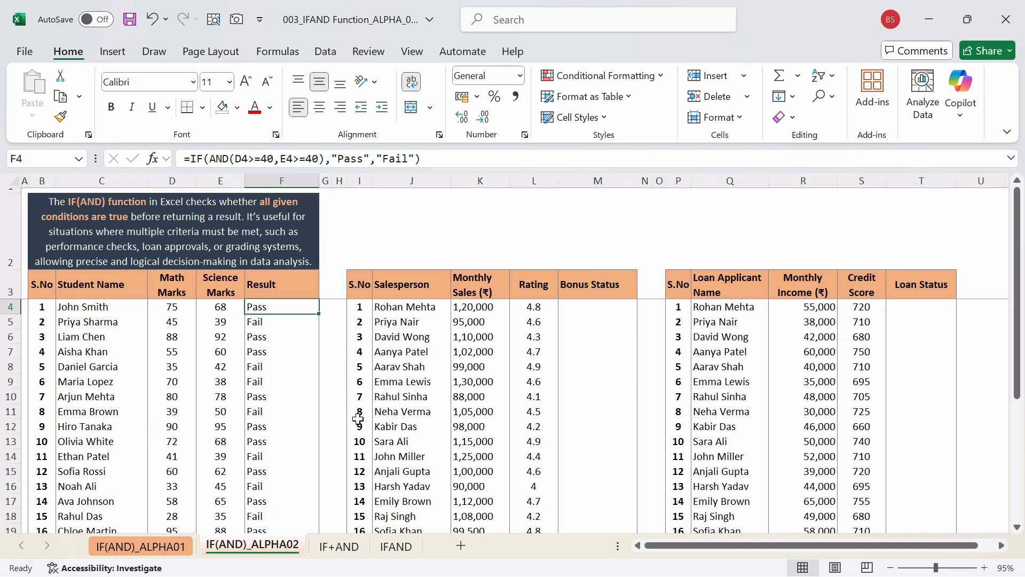
scroll(475, 387, right, 2)
scroll(499, 395, left, 2)
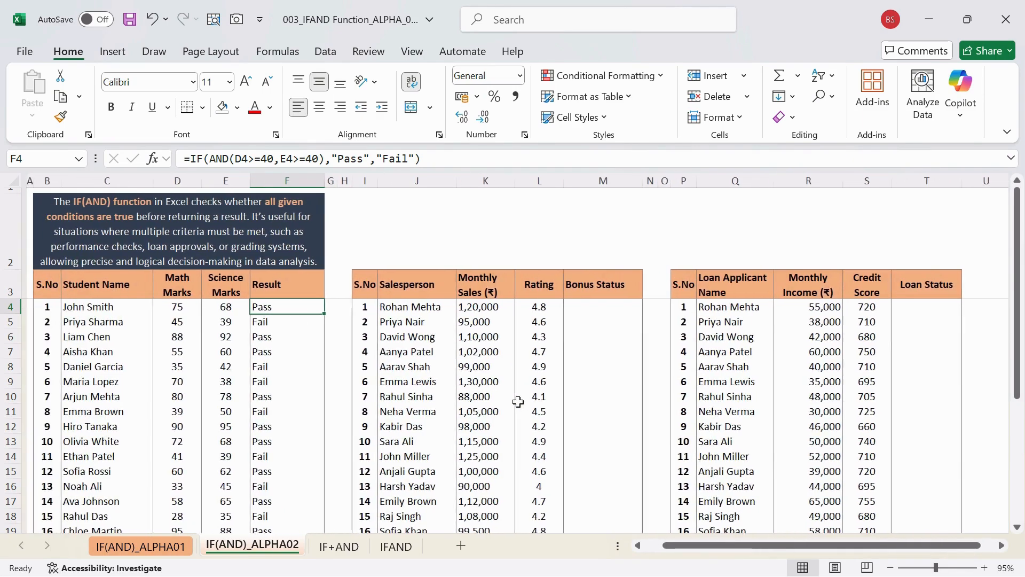
scroll(518, 402, right, 1)
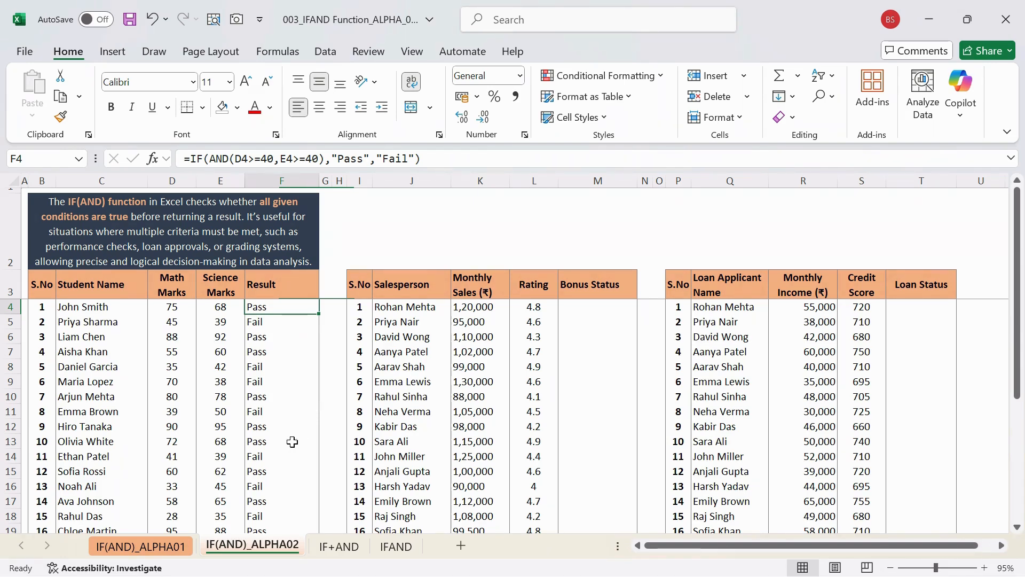
scroll(293, 442, down, 3)
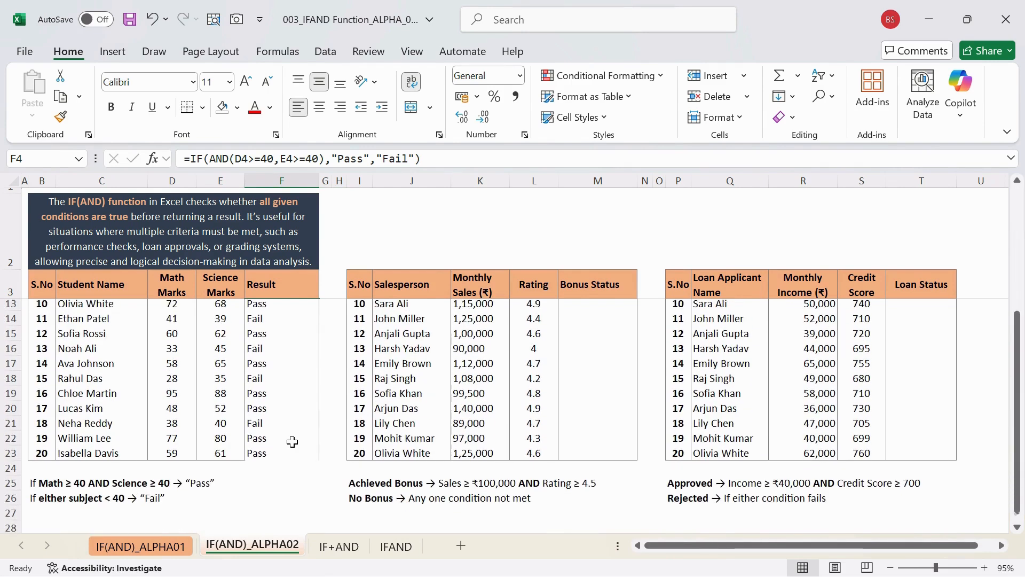
scroll(293, 441, down, 1)
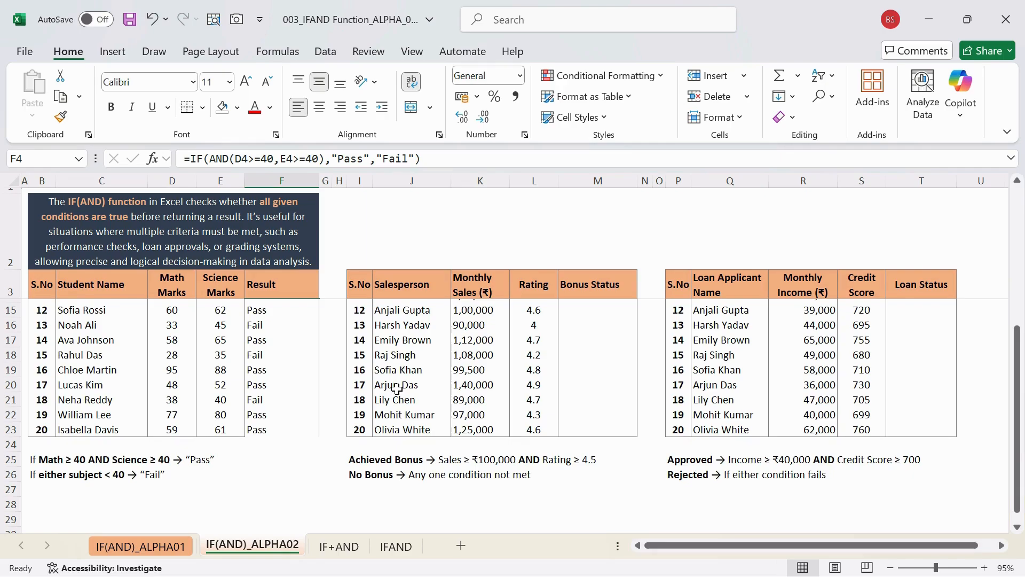